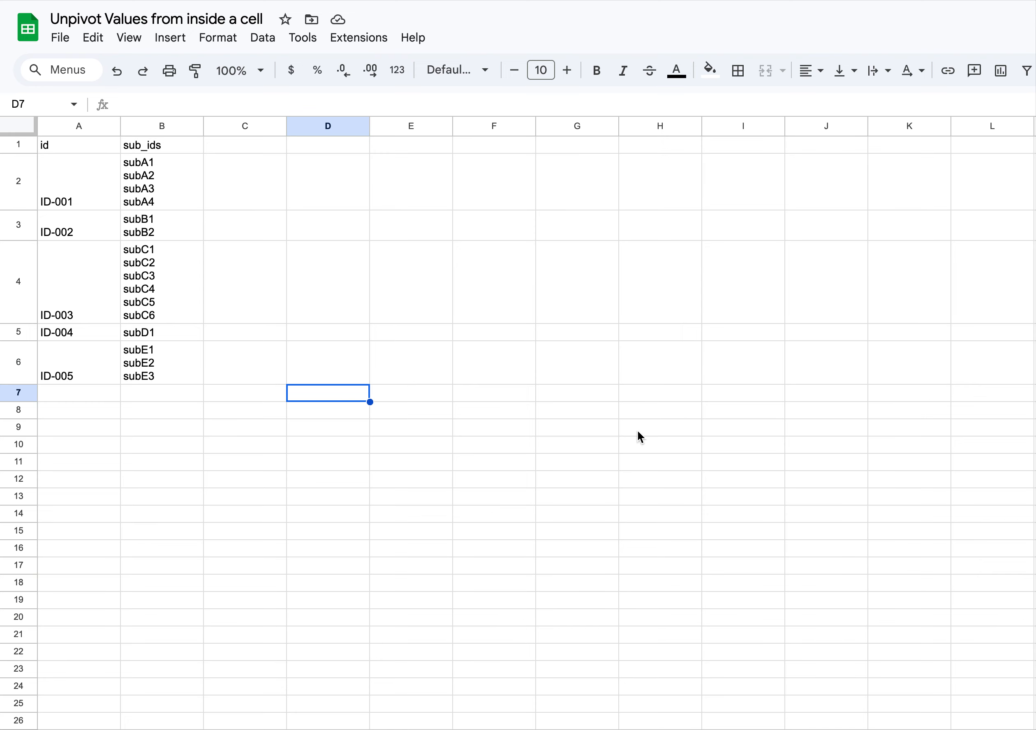
Examine the id in A2 and the list of sub-ids held inside the single cell B2.
left_click(72, 123)
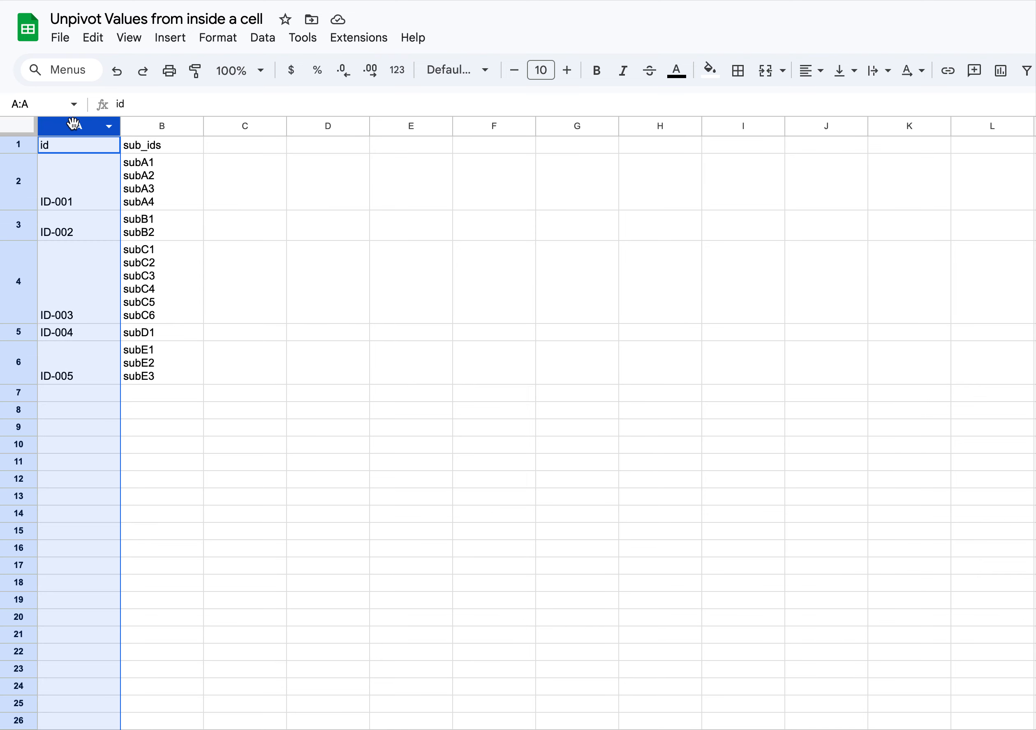
left_click(69, 173)
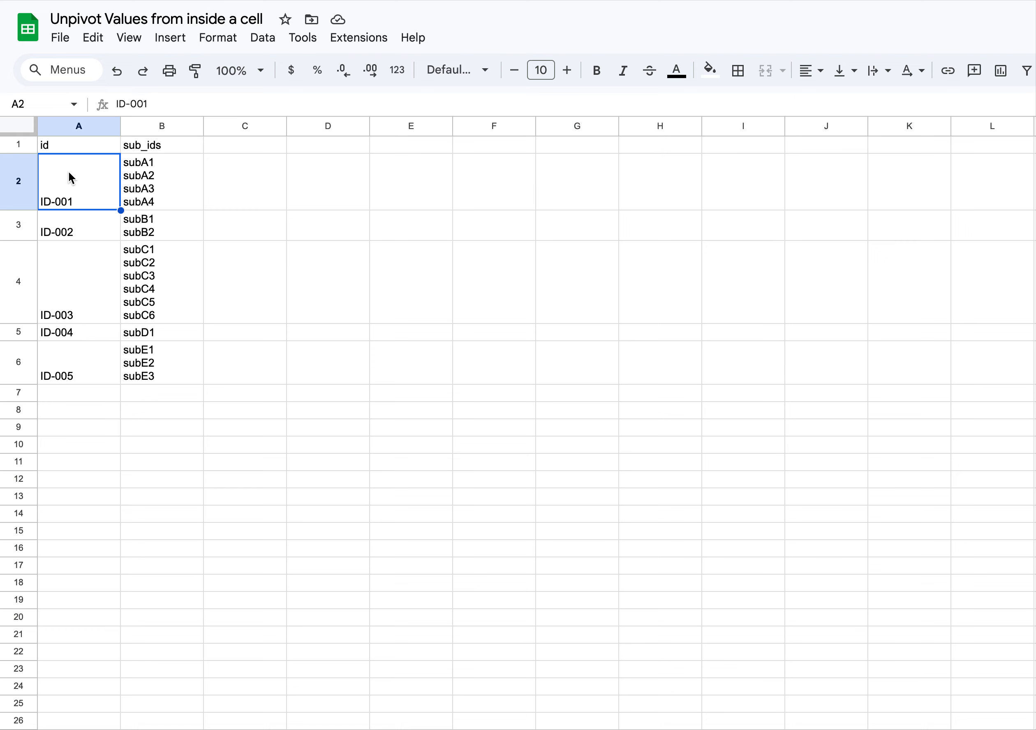
left_click(167, 180)
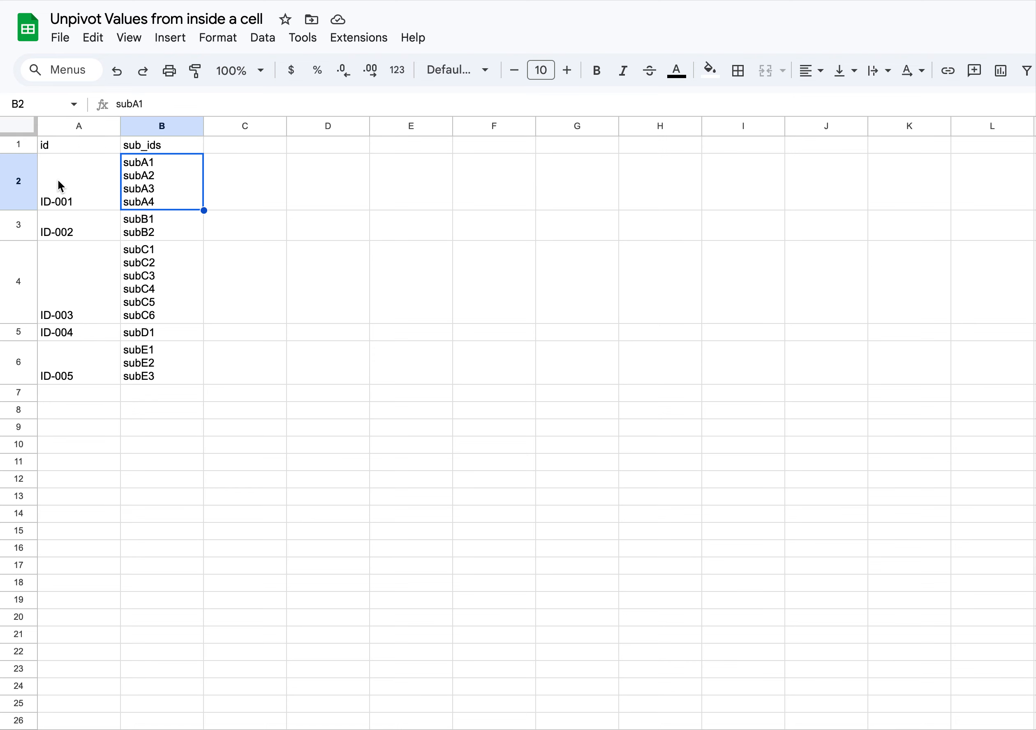
left_click(58, 179)
left_click(168, 182)
left_click(48, 186)
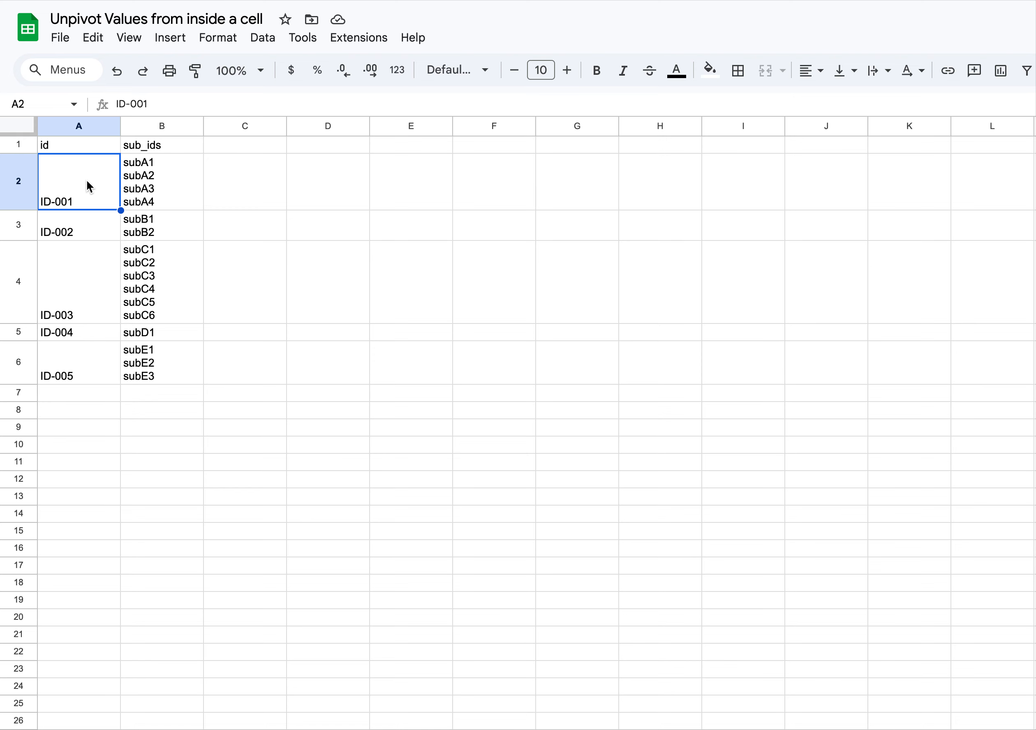
left_click(160, 187)
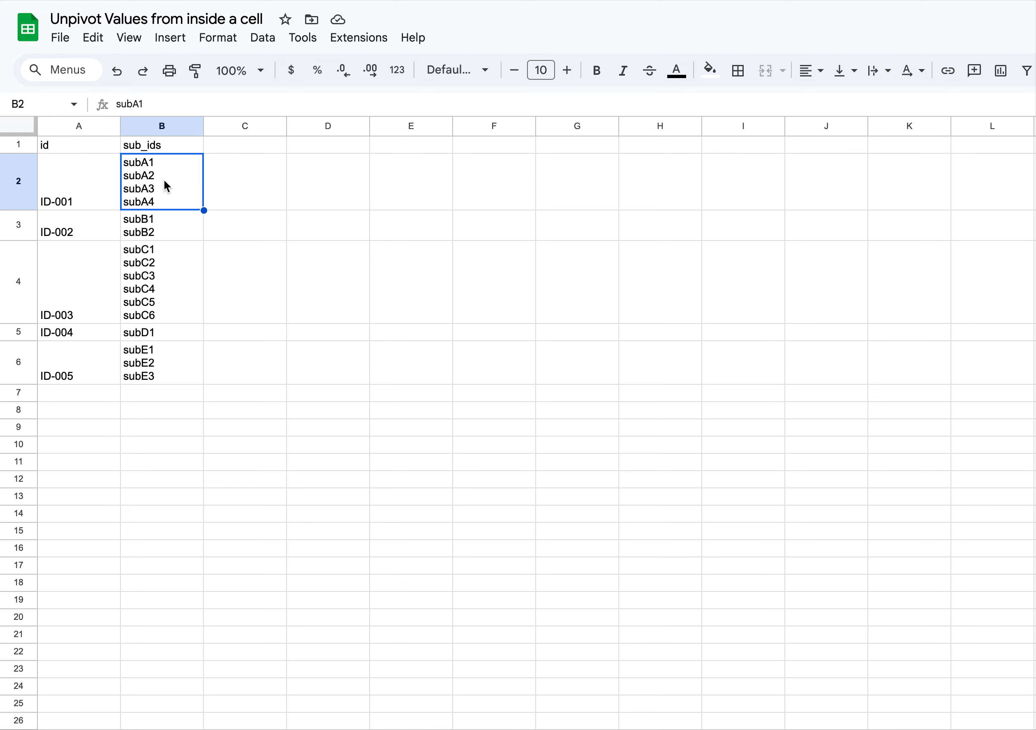
left_click(67, 180)
left_click(160, 188)
Copy ID-001 from A2 to D2 and repeat the same value down through D5.
left_click(94, 182)
key("ctrl+c")
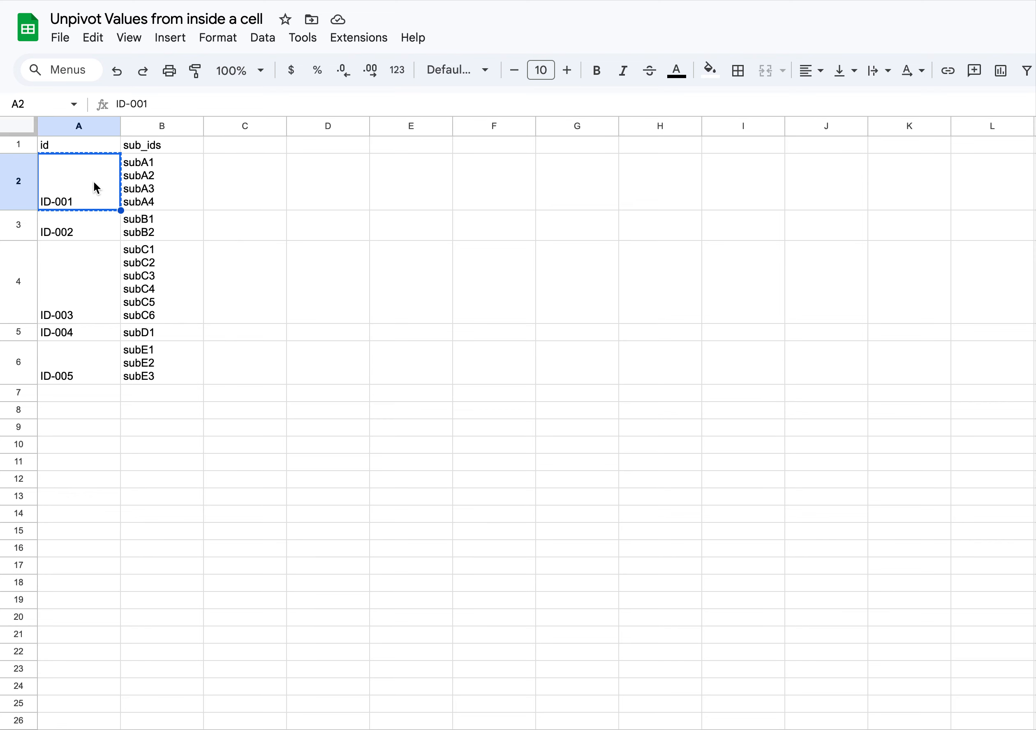
left_click(323, 202)
key("ctrl+v")
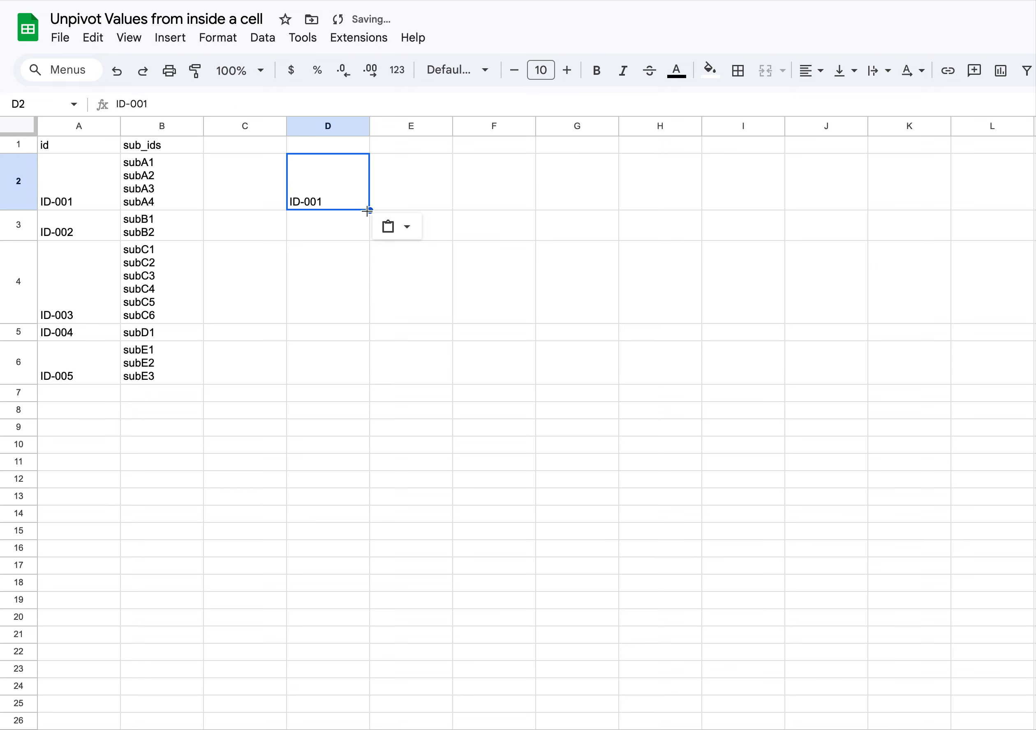
left_click_drag(370, 210, 352, 327)
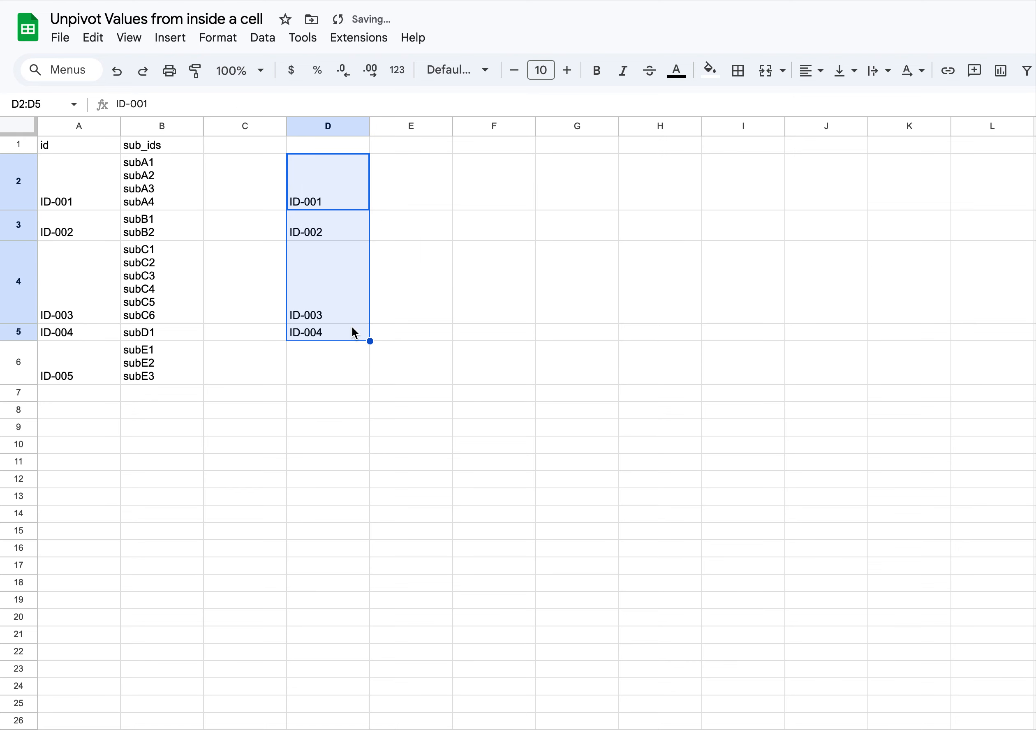
key("ctrl+d")
Enter subA1 in E2 and extend the series down to subA4 in E5.
left_click(181, 176)
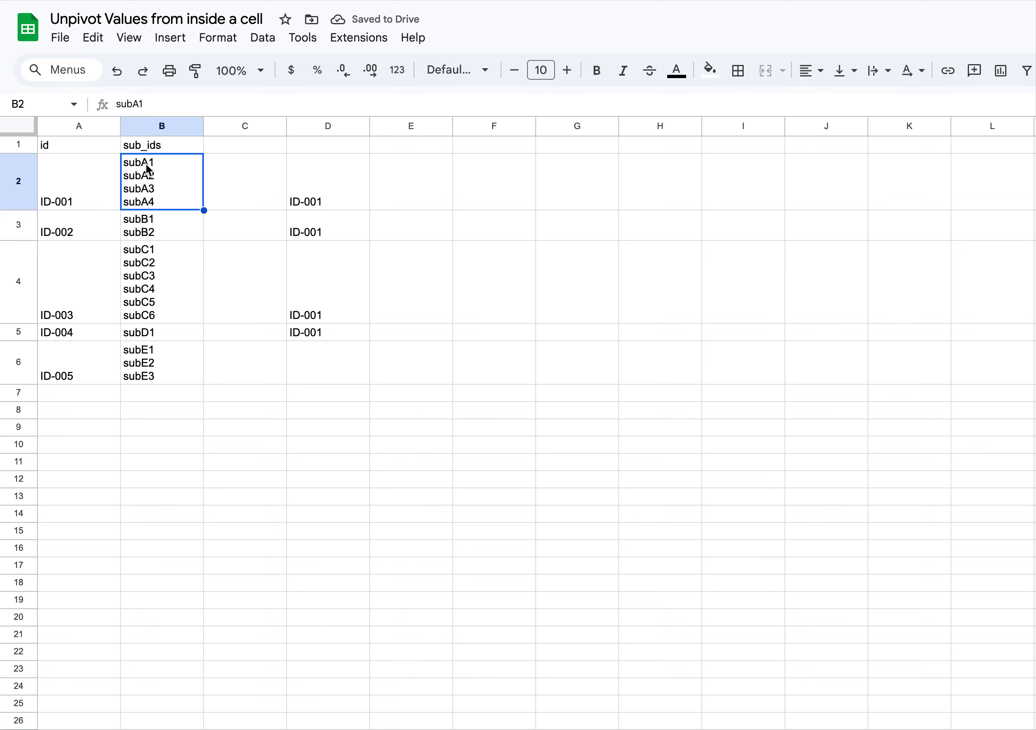
left_click(436, 205)
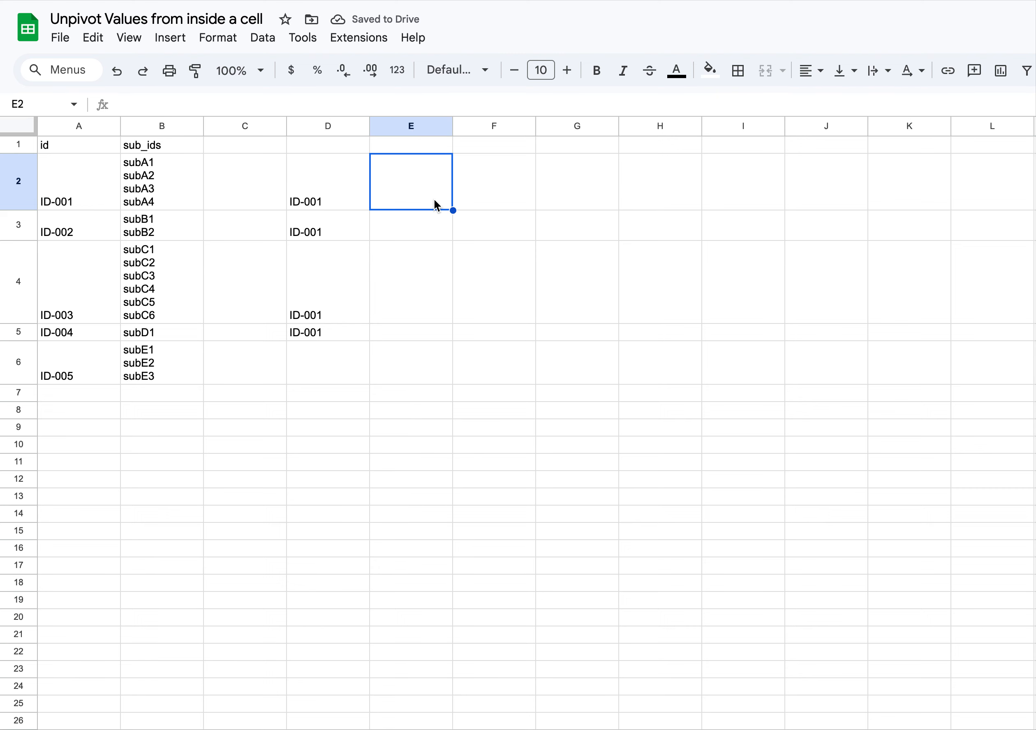
type("sub")
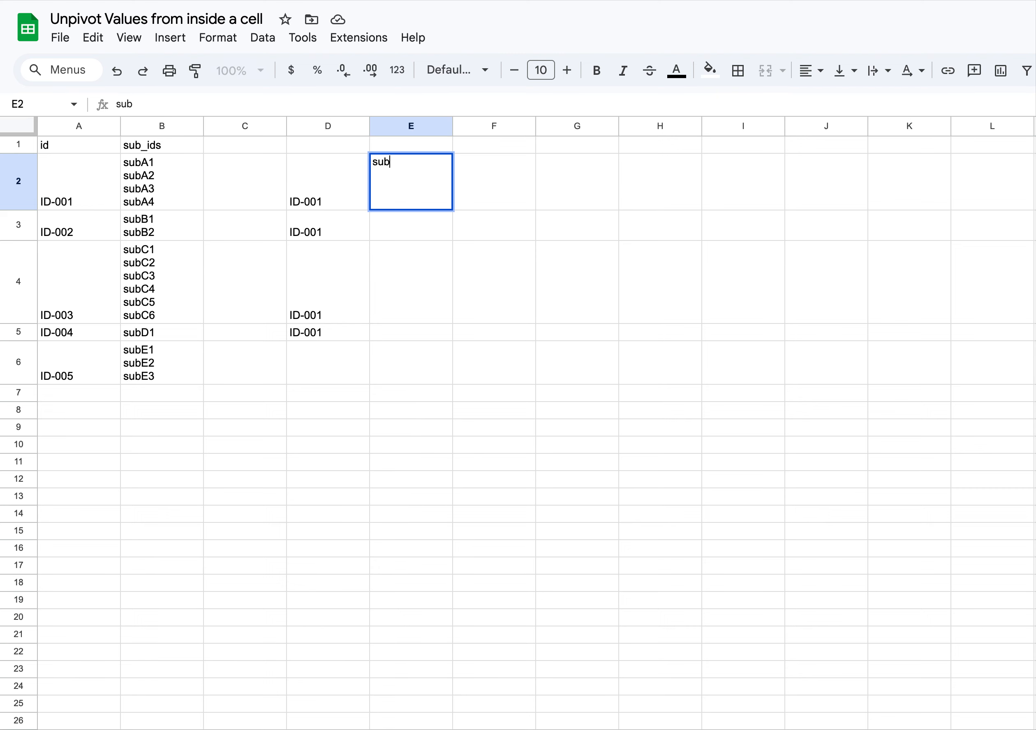
type("A1")
left_click(442, 243)
left_click(447, 199)
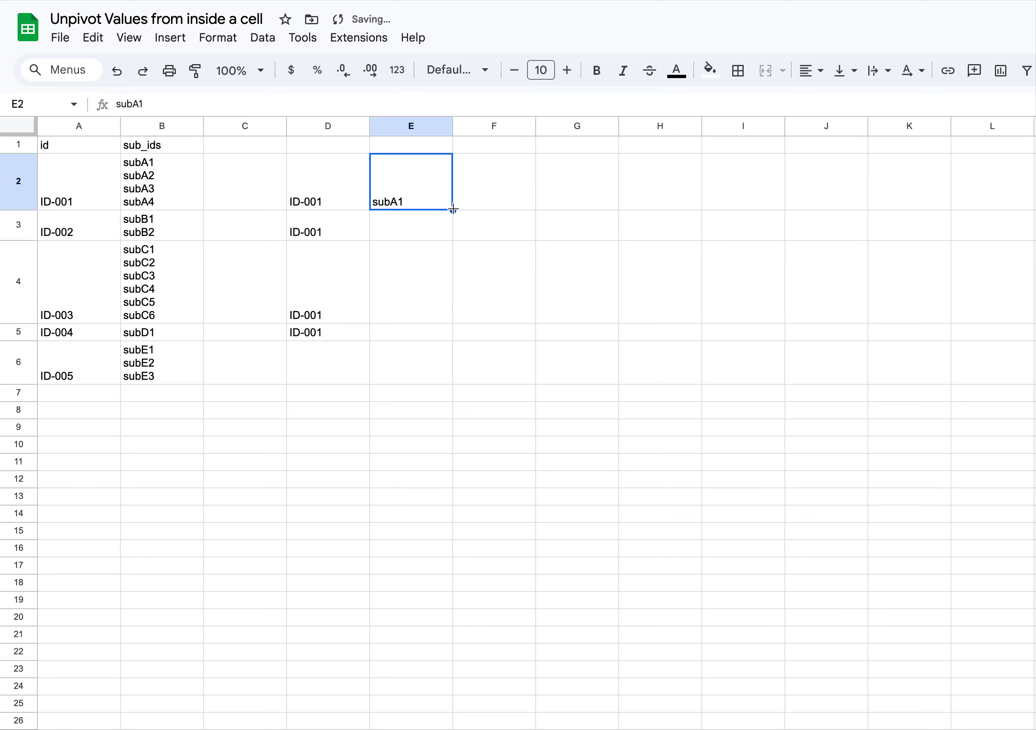
left_click_drag(453, 210, 441, 328)
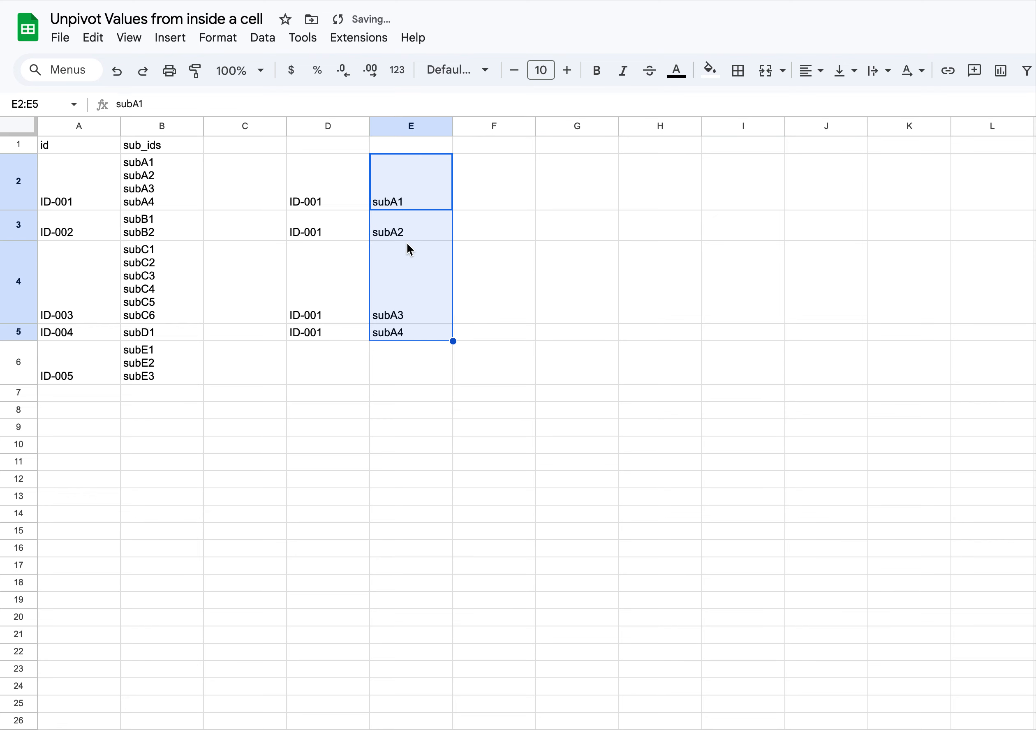
Compare the source cells A2 and B2 with the sample unpivoted rows in D2:E5.
left_click(79, 183)
left_click(178, 185)
left_click(73, 178)
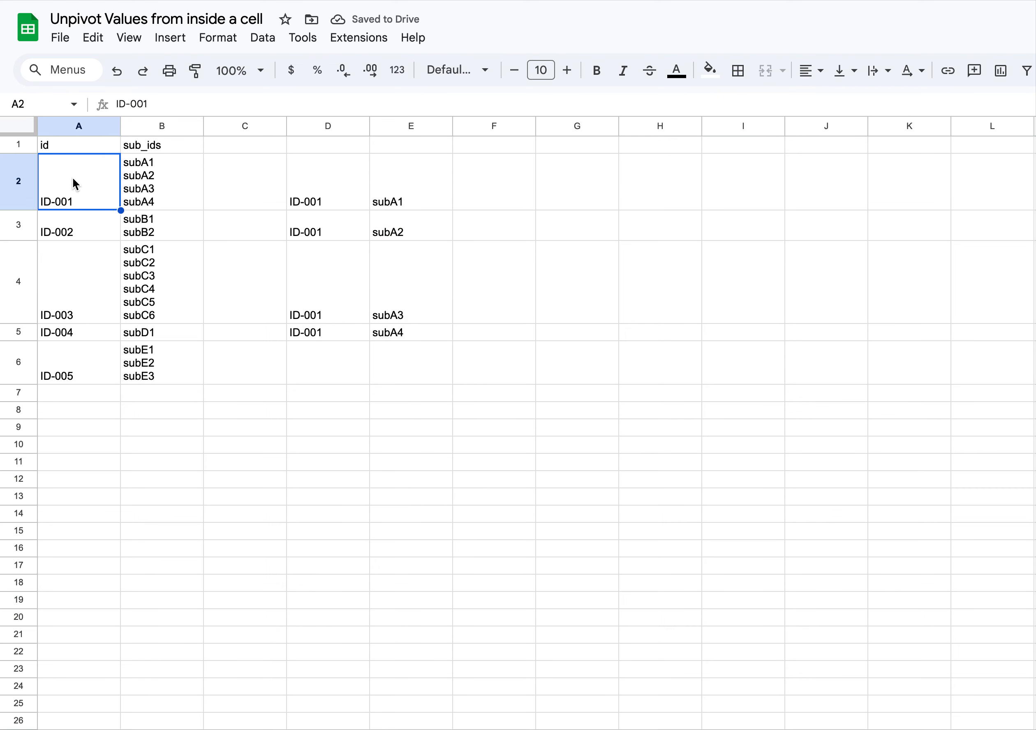
left_click(179, 176)
left_click_drag(323, 182, 403, 333)
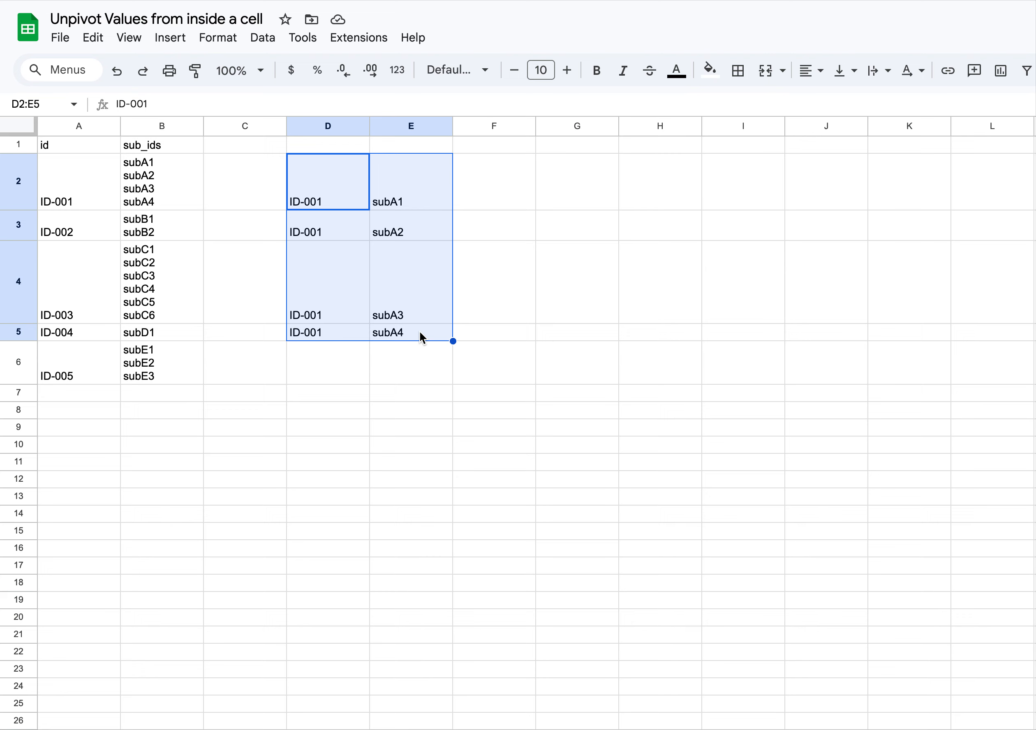
left_click(173, 190)
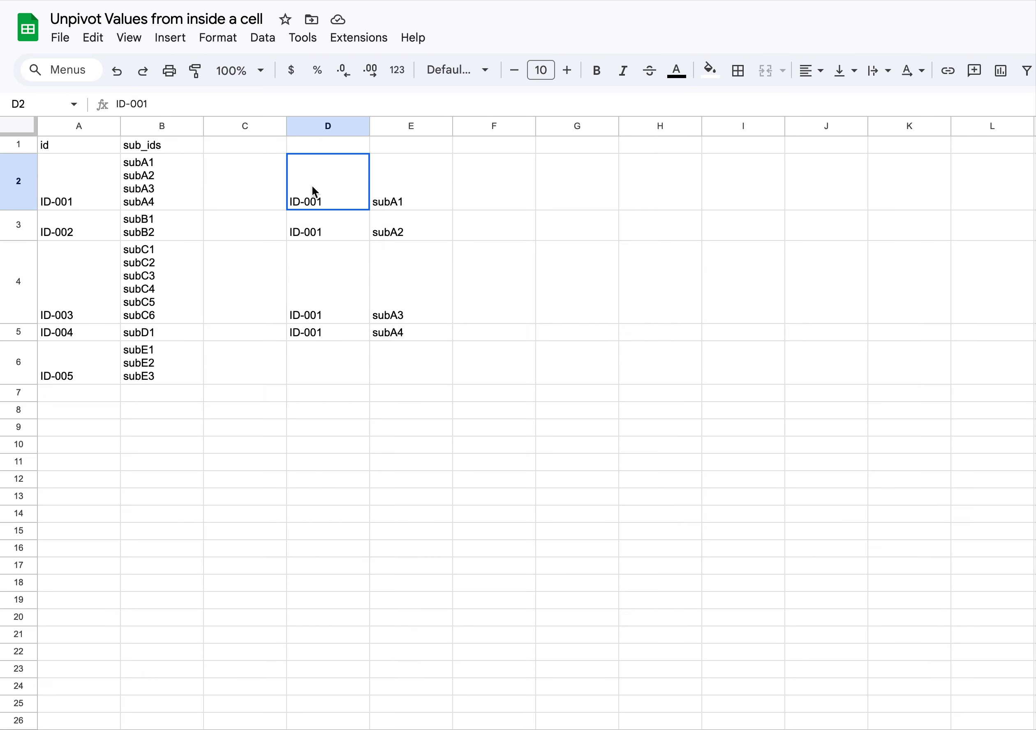
left_click_drag(312, 188, 392, 333)
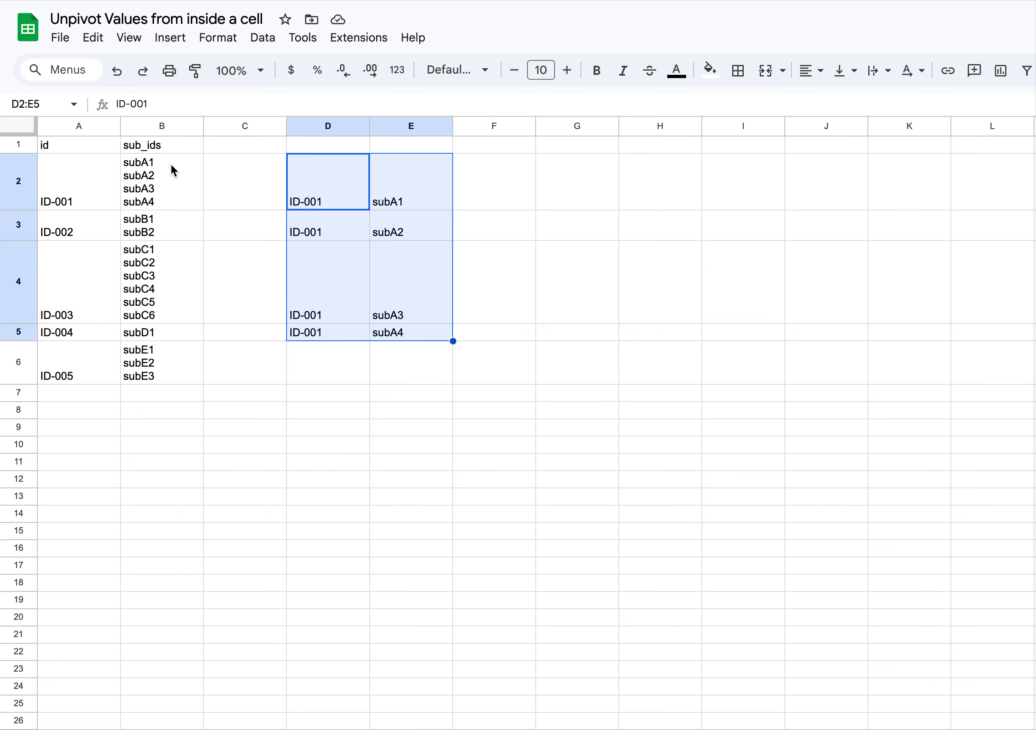
left_click_drag(171, 165, 178, 374)
left_click(168, 181)
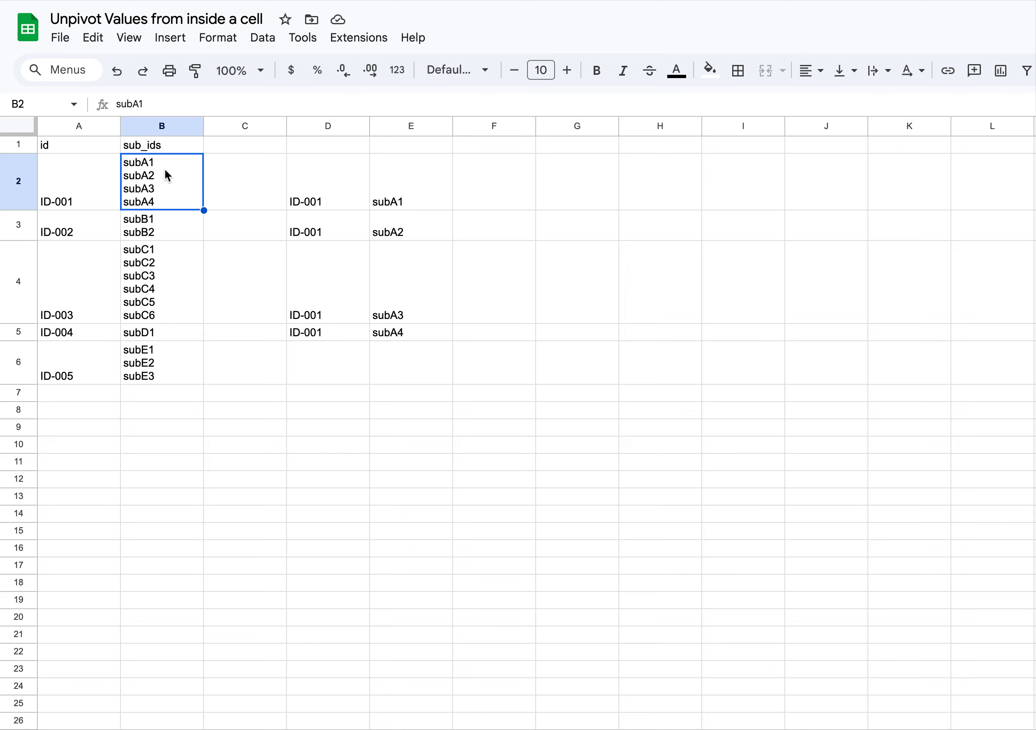
Check which separators Split text to columns offers for the sub-ids in B2:B6, leaving the data unsplit.
left_click_drag(169, 176, 169, 363)
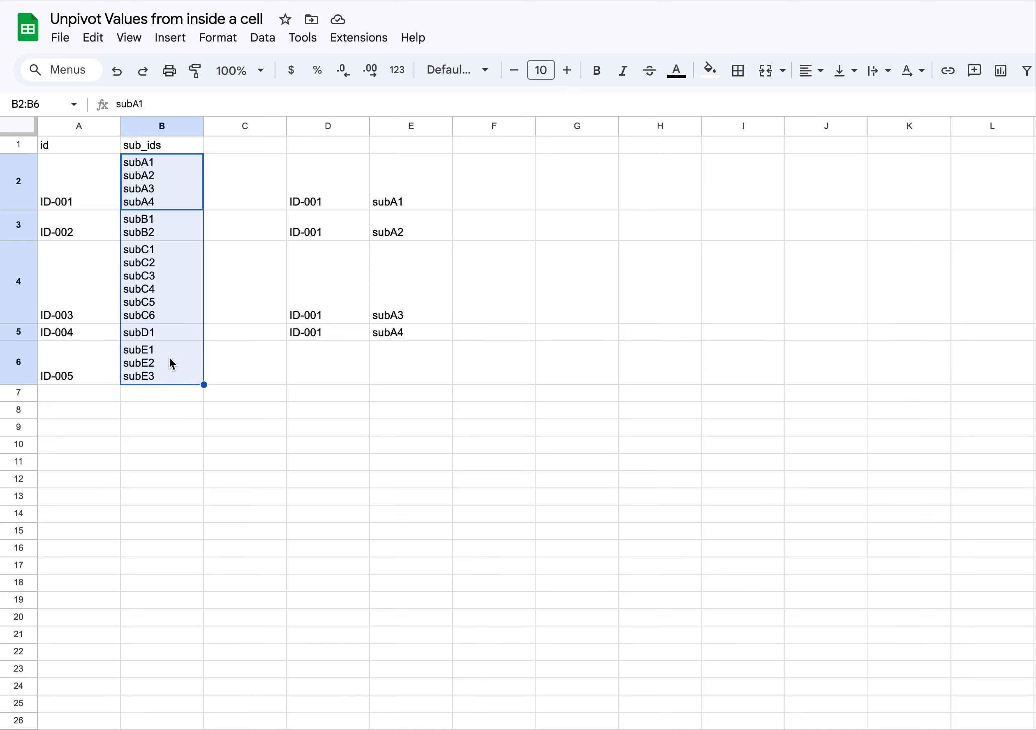
left_click(262, 38)
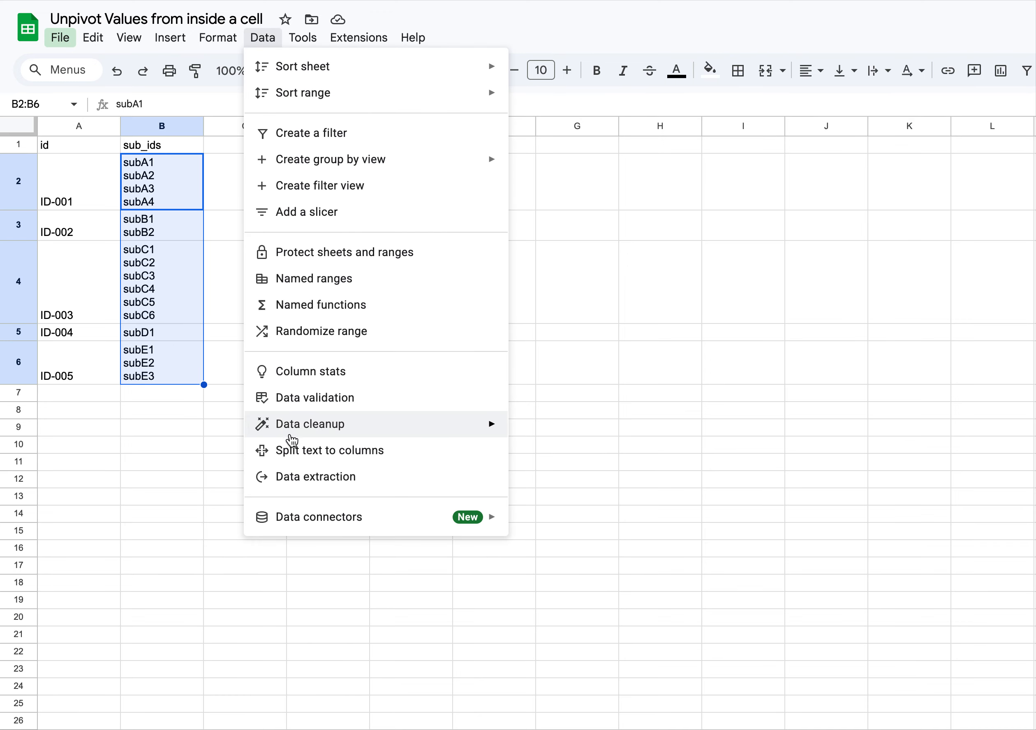
left_click(405, 452)
left_click(316, 398)
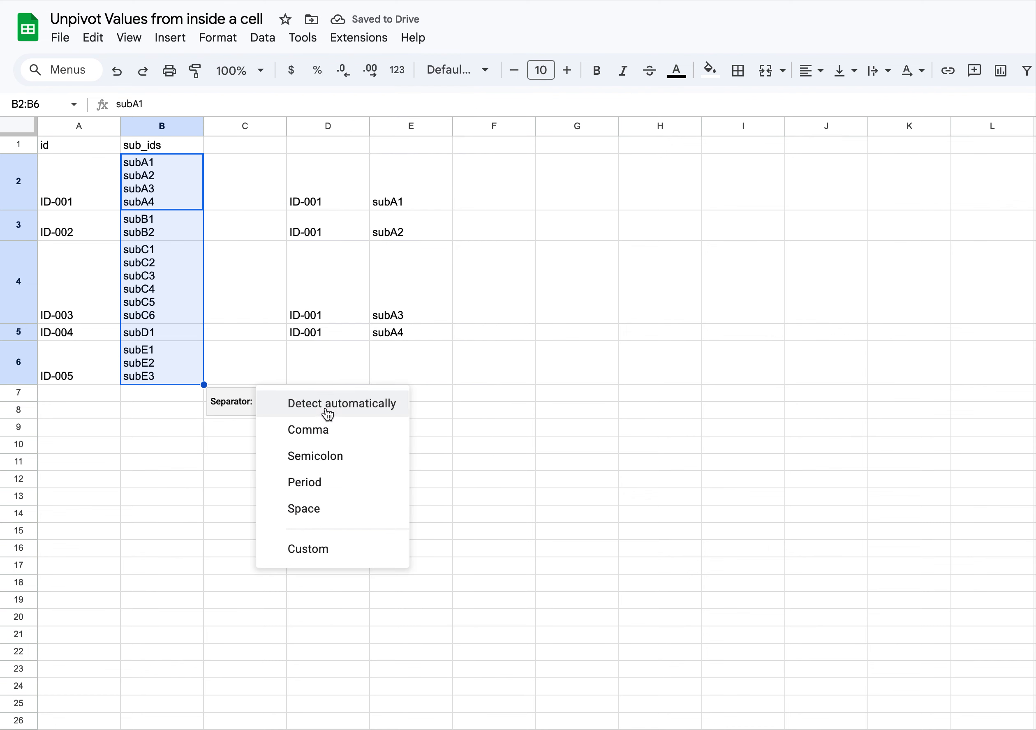
left_click(328, 413)
left_click(325, 404)
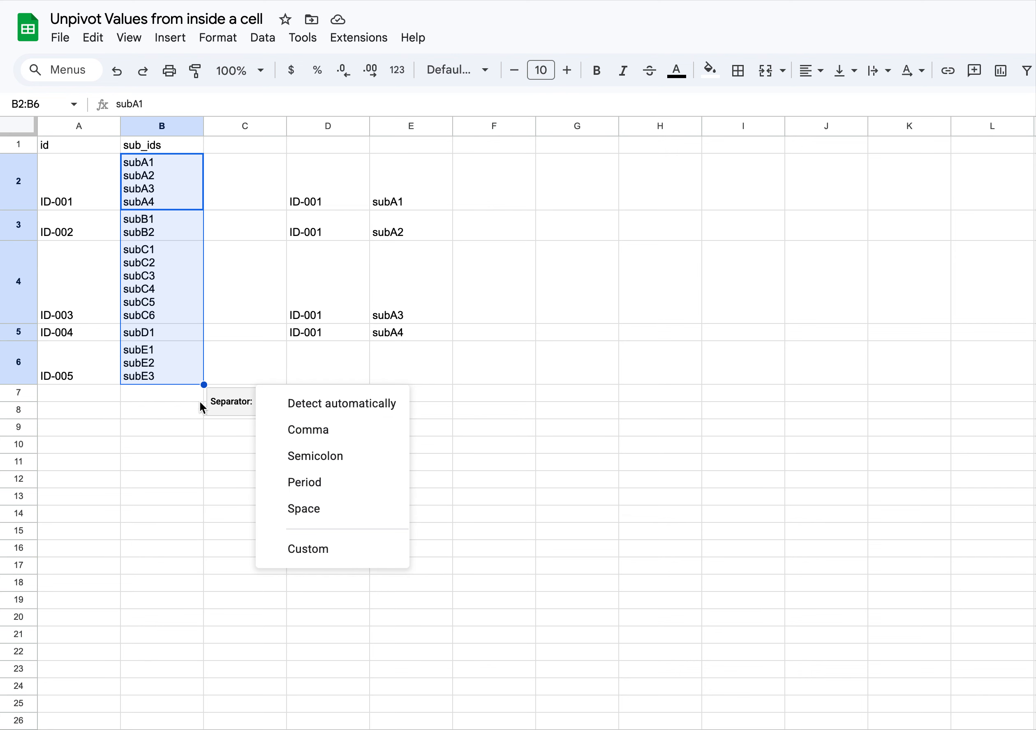
left_click(158, 363)
Clear the sample unpivoted rows from D2:E5.
left_click_drag(318, 182, 425, 332)
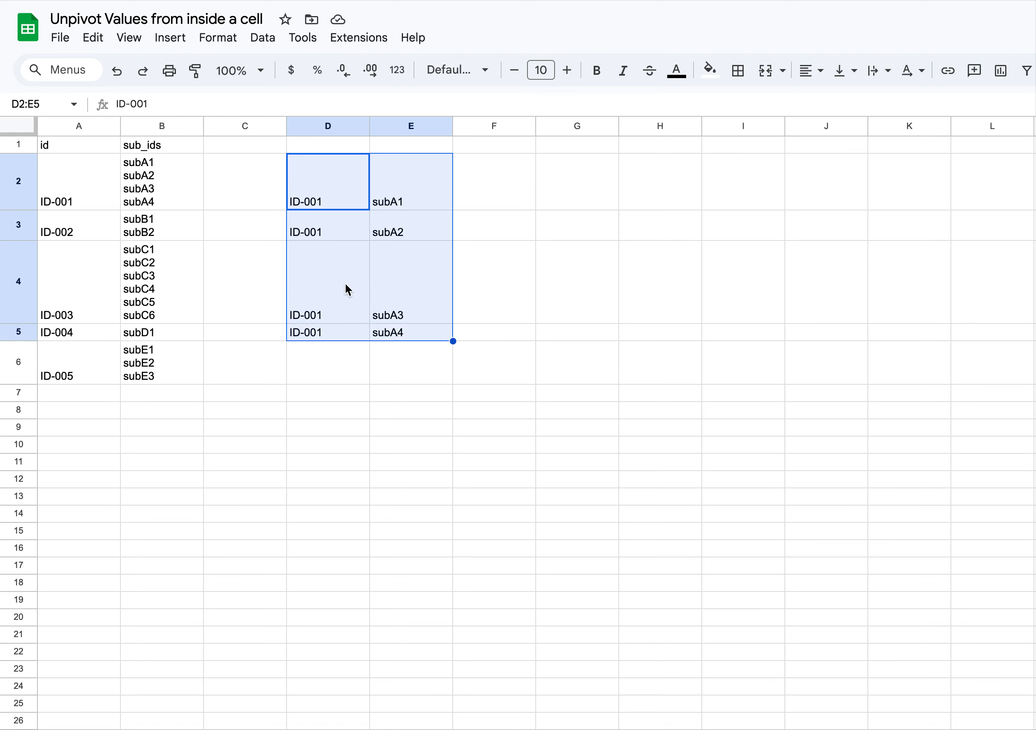
left_click(138, 191)
left_click_drag(289, 200, 417, 335)
key("Delete")
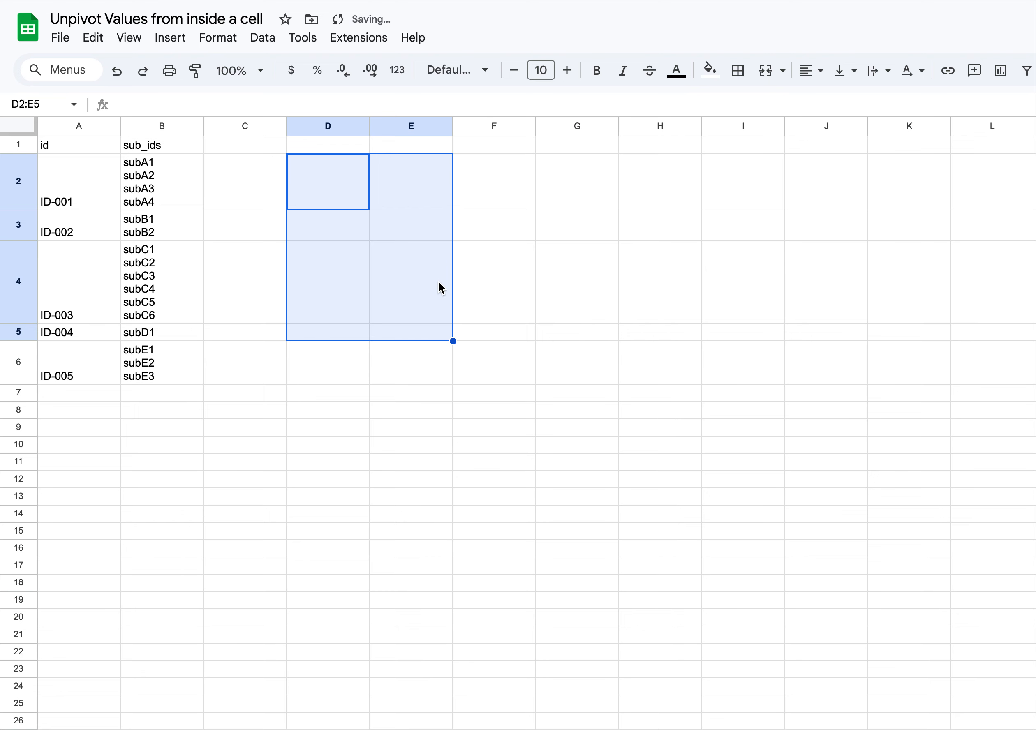
Split the sub-ids of B2 at their line breaks with the formula =SPLIT(B2,CHAR(10)) in D2.
left_click(318, 173)
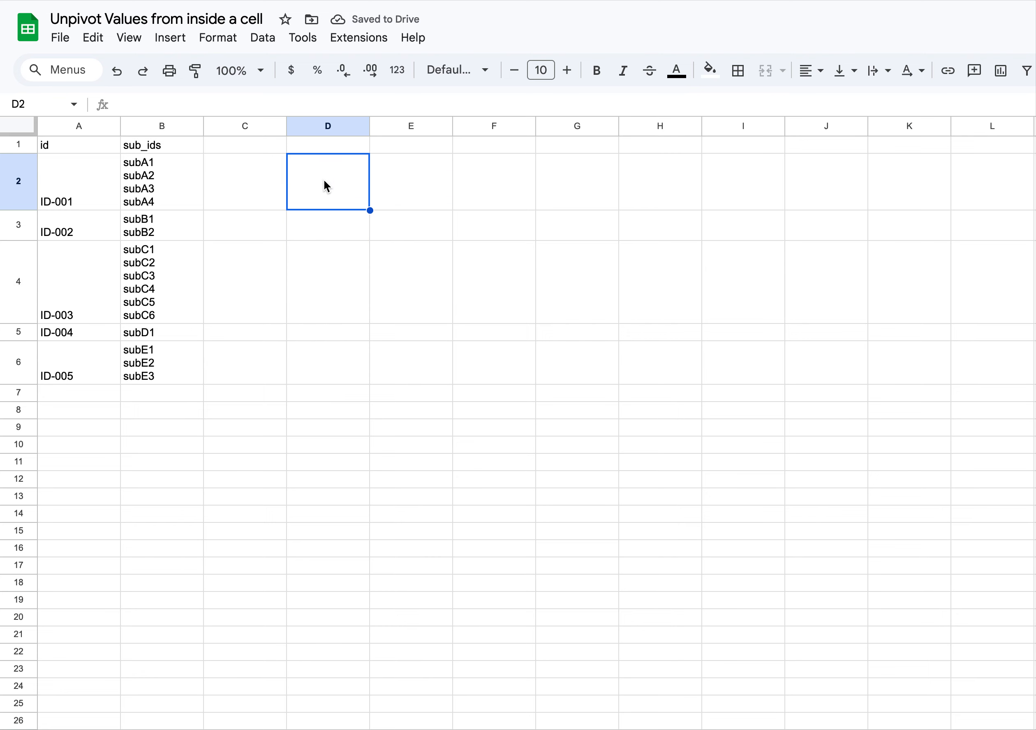
type("=split")
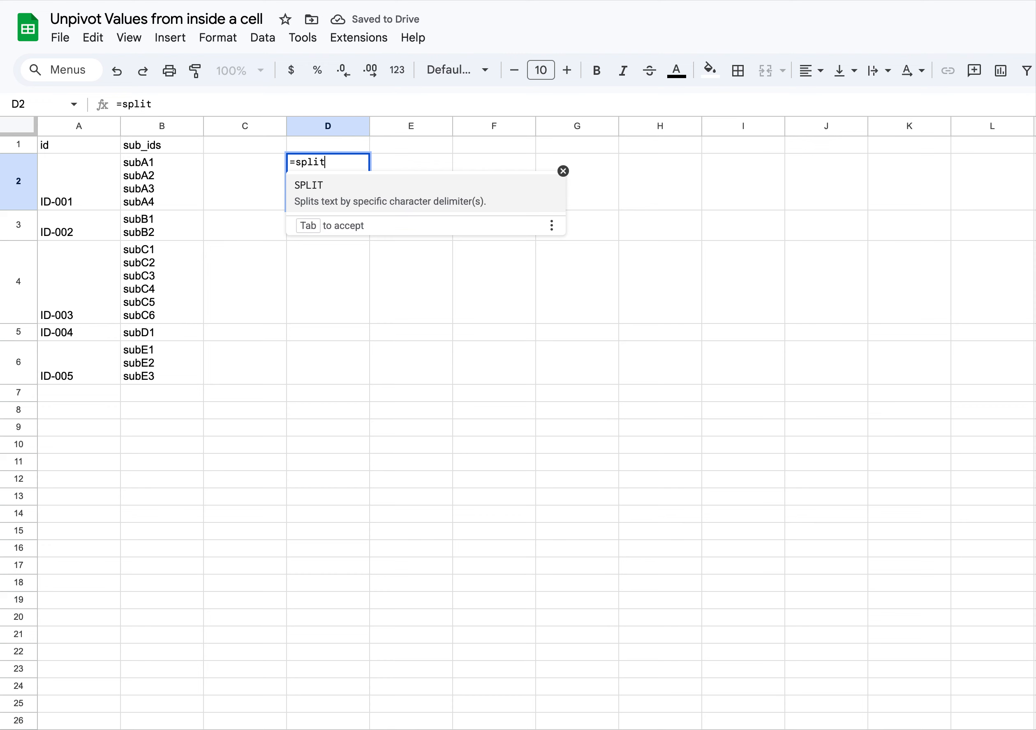
left_click(352, 194)
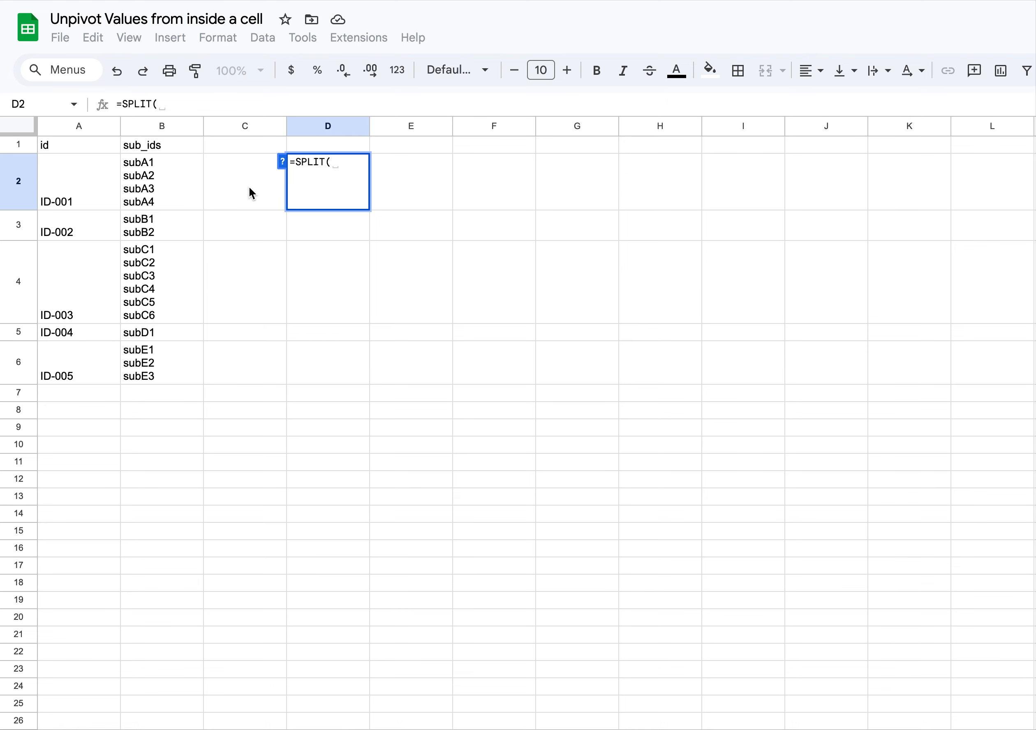
left_click(173, 187)
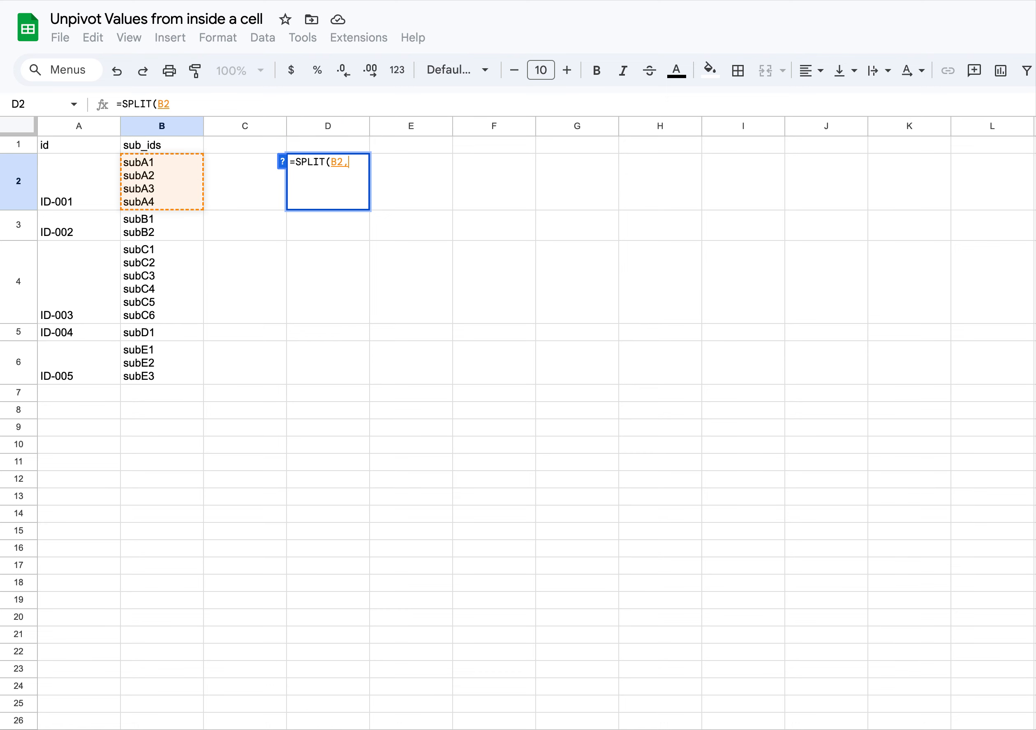
type(",")
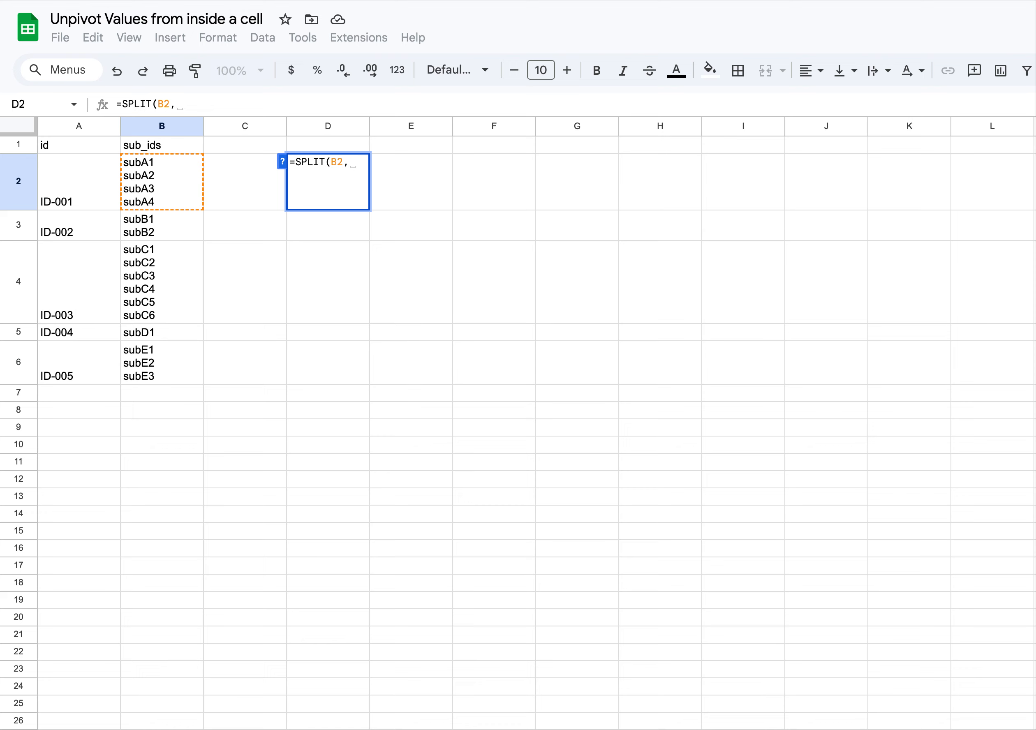
type("CHAR")
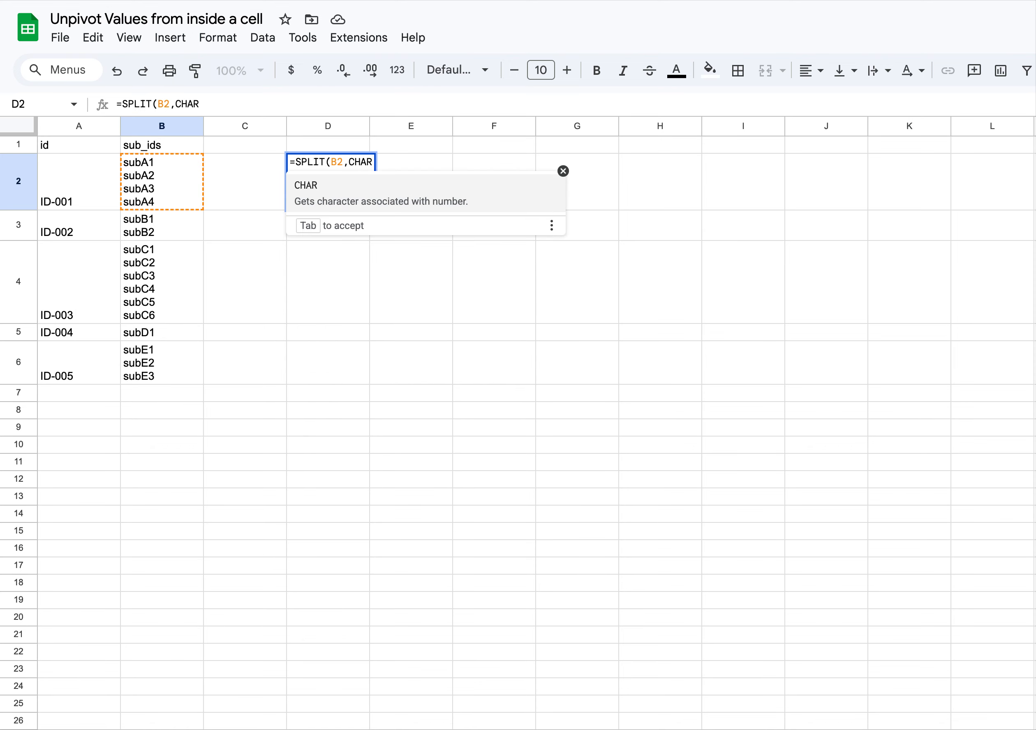
type("(")
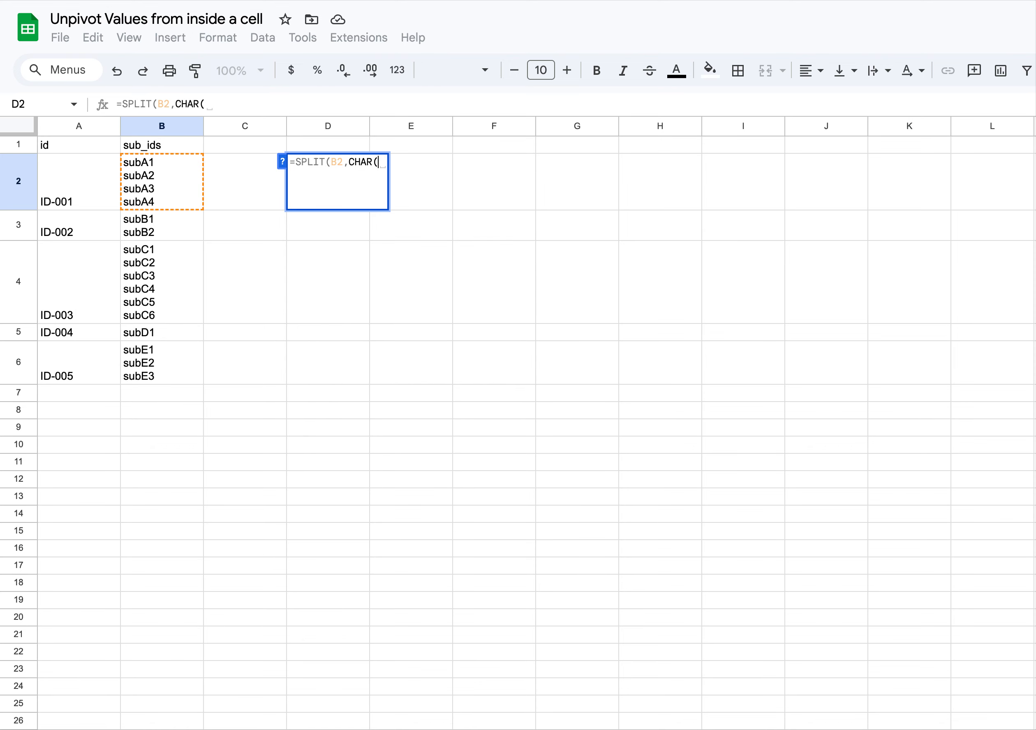
type("10)")
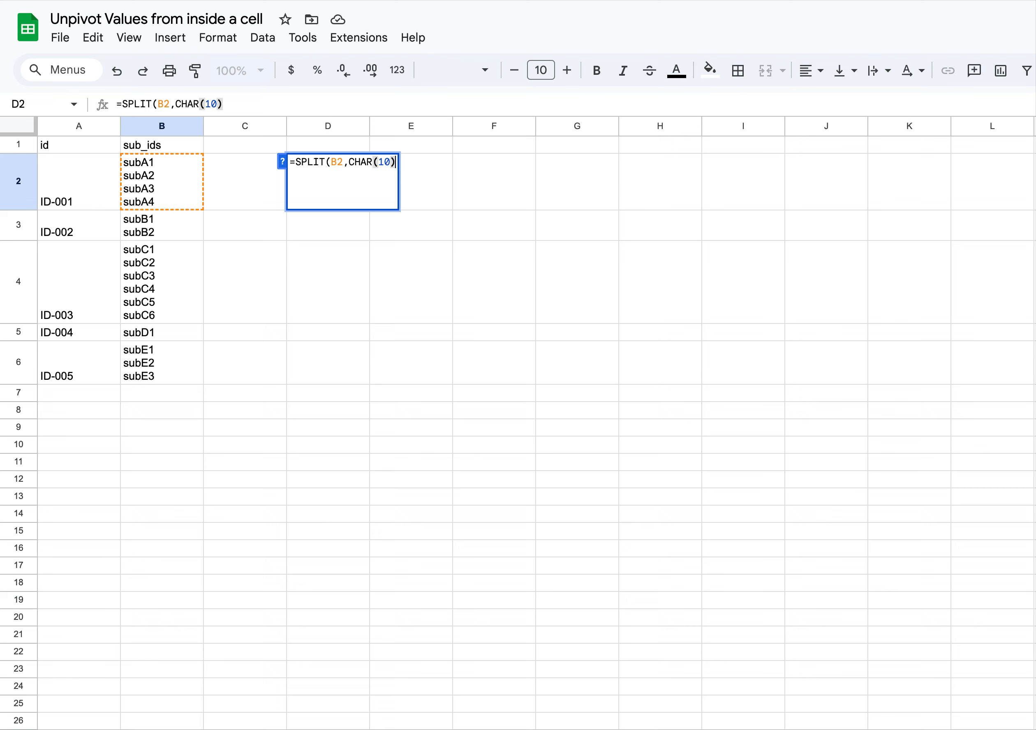
key("Return")
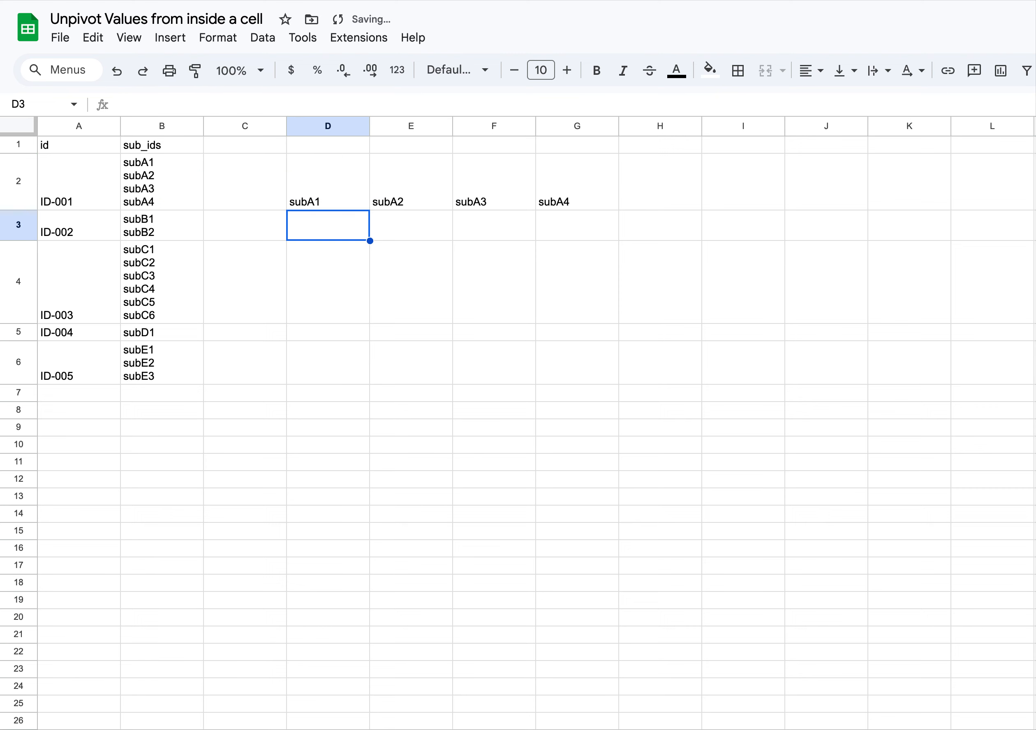
left_click_drag(314, 186, 609, 196)
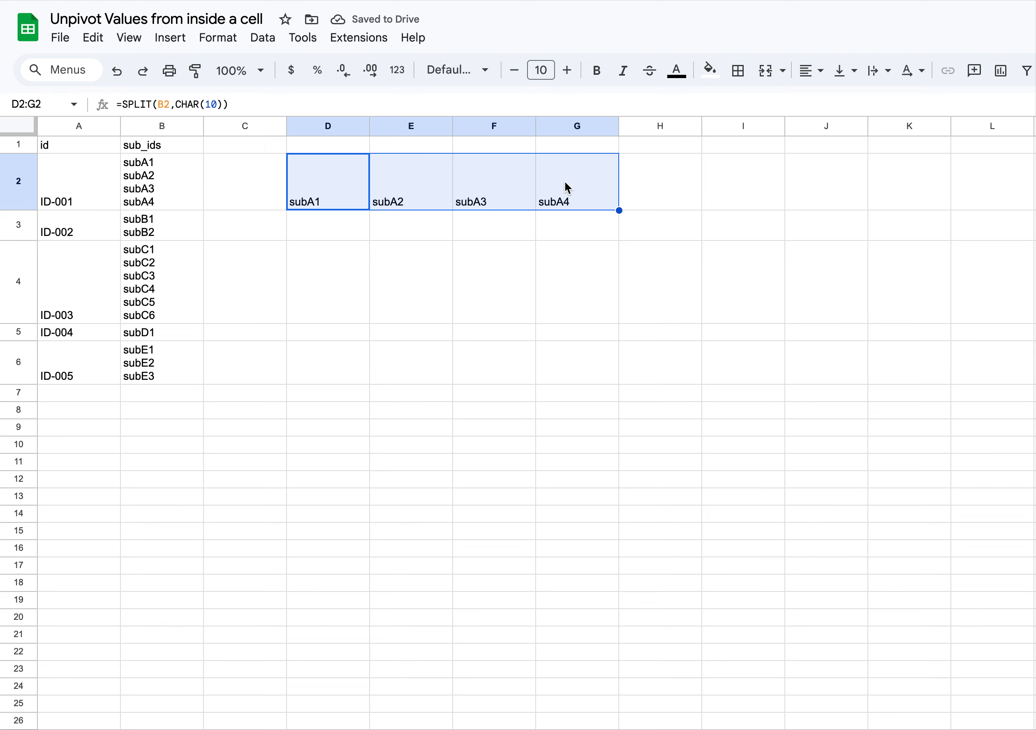
left_click_drag(318, 180, 587, 198)
left_click(332, 187)
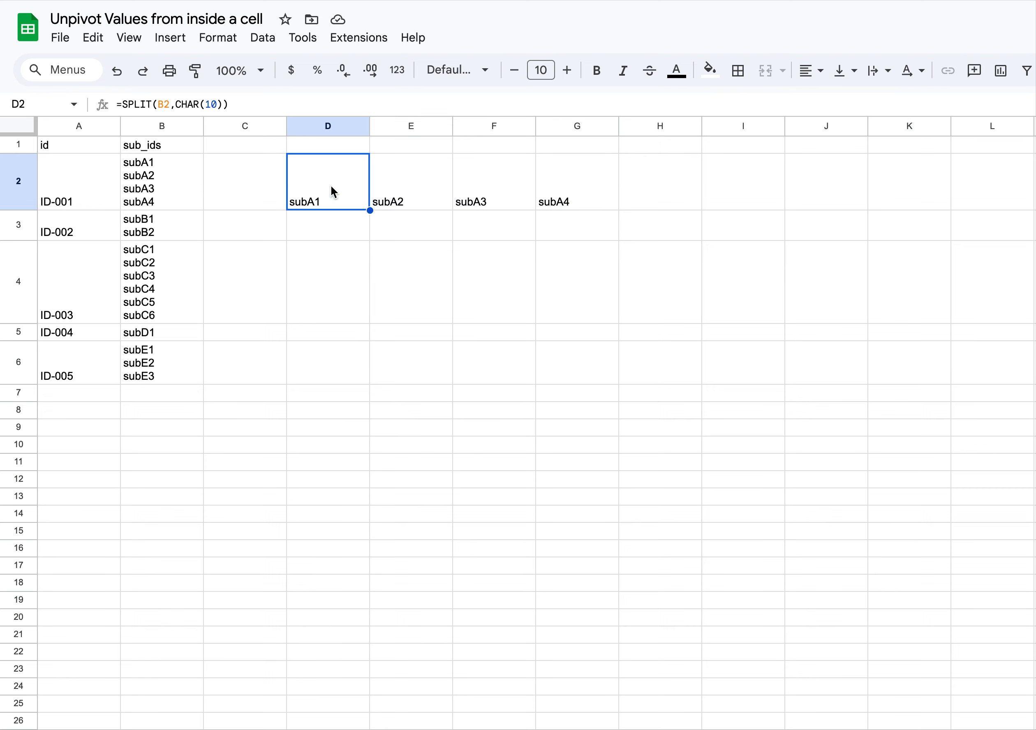
Wrap the formula in D2 in TRANSPOSE so it reads =TRANSPOSE(SPLIT(B2,CHAR(10))) and lists the sub-ids vertically.
double_click(331, 186)
left_click(298, 163)
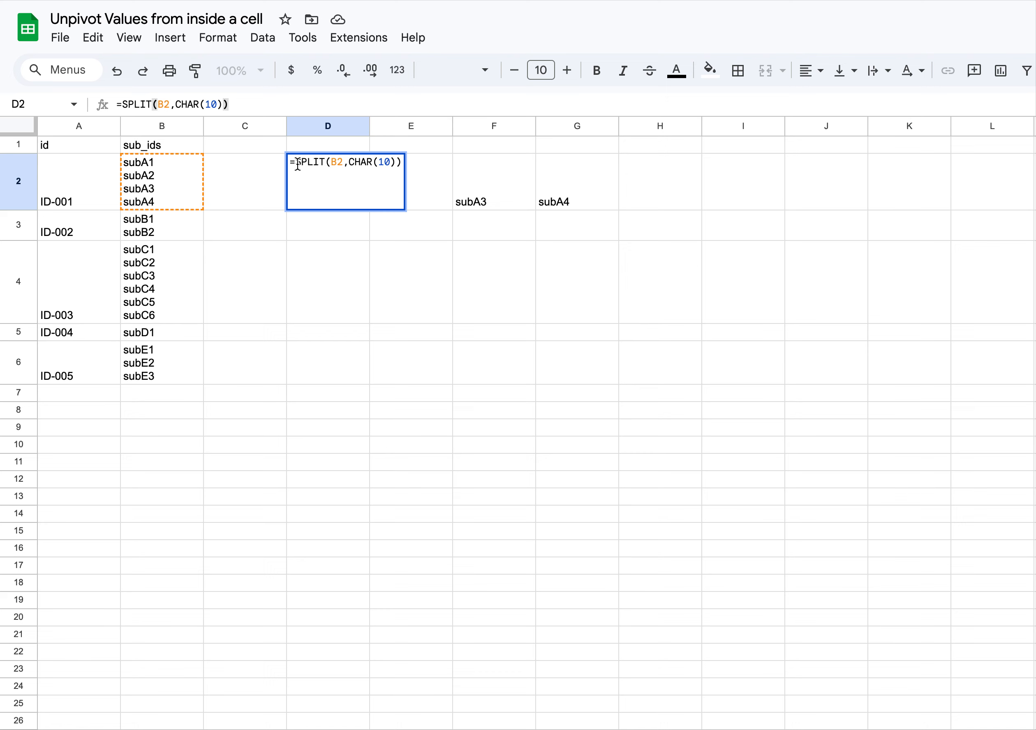
type("TRANSPOSE")
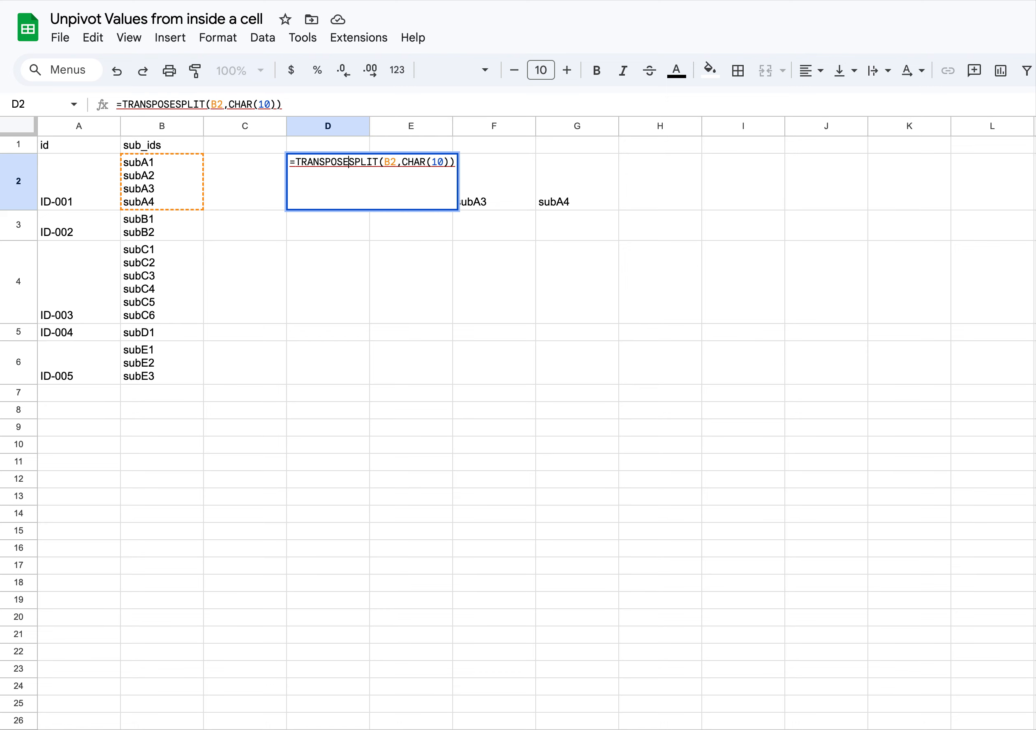
type("(")
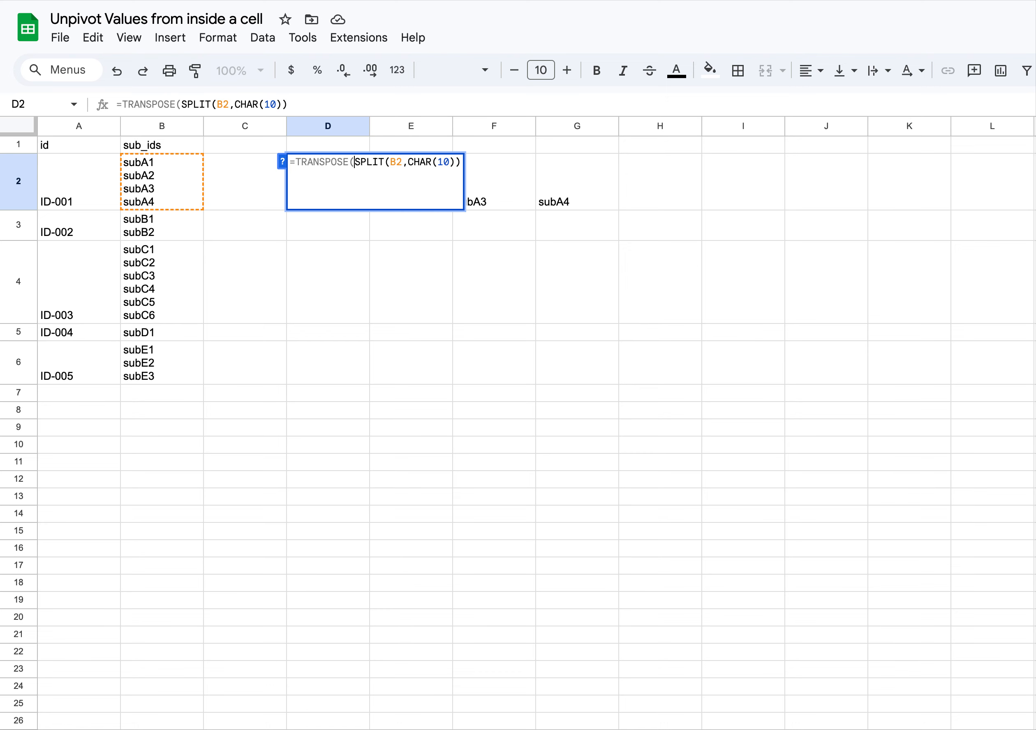
left_click(459, 163)
type(")")
key("Return")
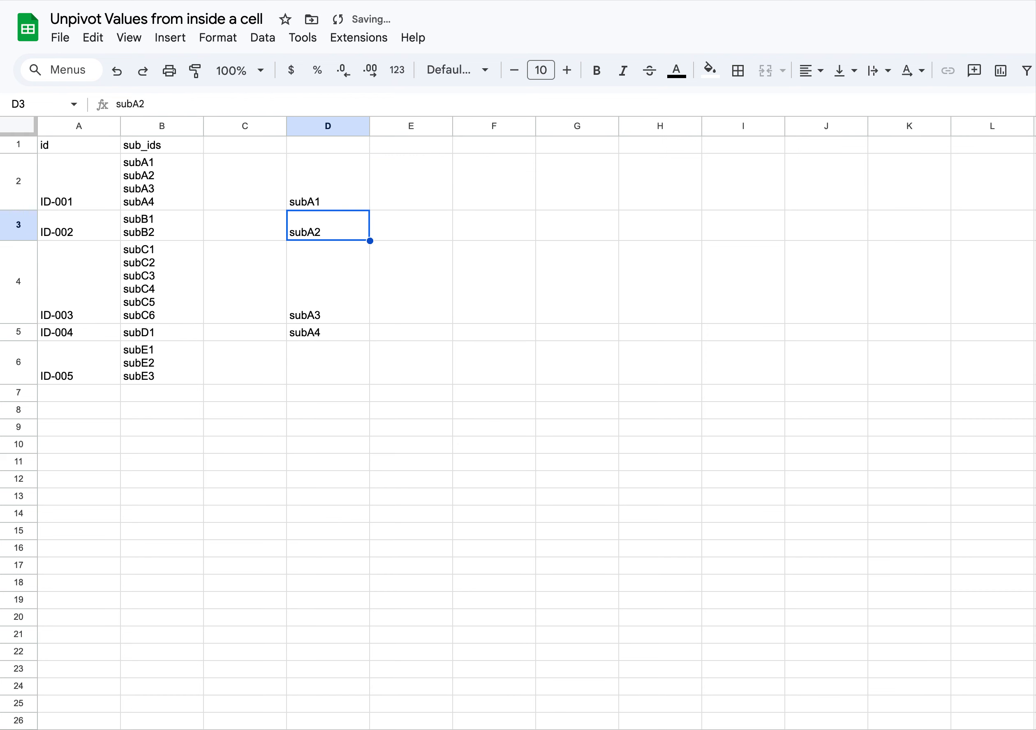
left_click(335, 180)
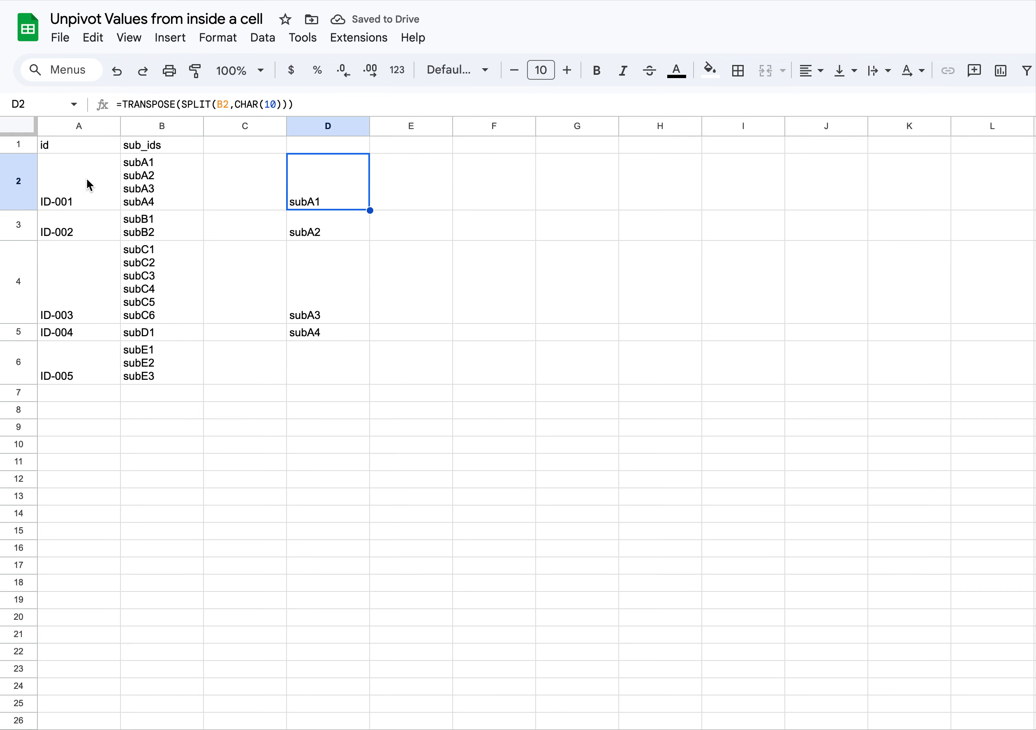
Review the source range A2:B6 and clear the split sub-ids from D2:D5.
left_click(165, 184)
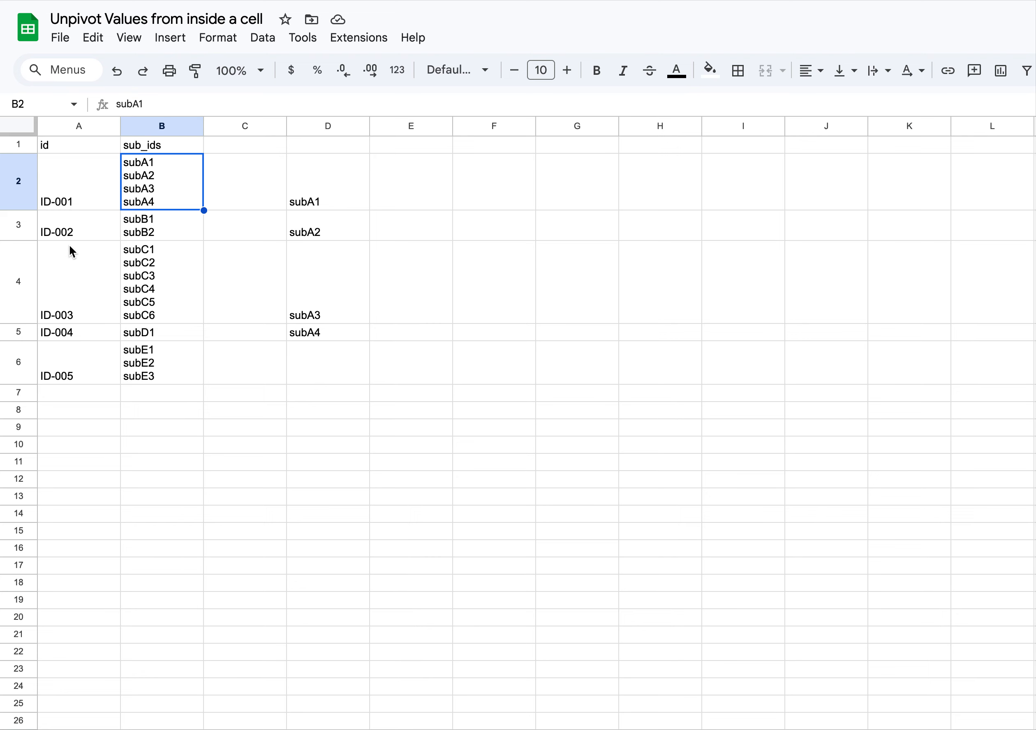
left_click_drag(91, 194, 171, 376)
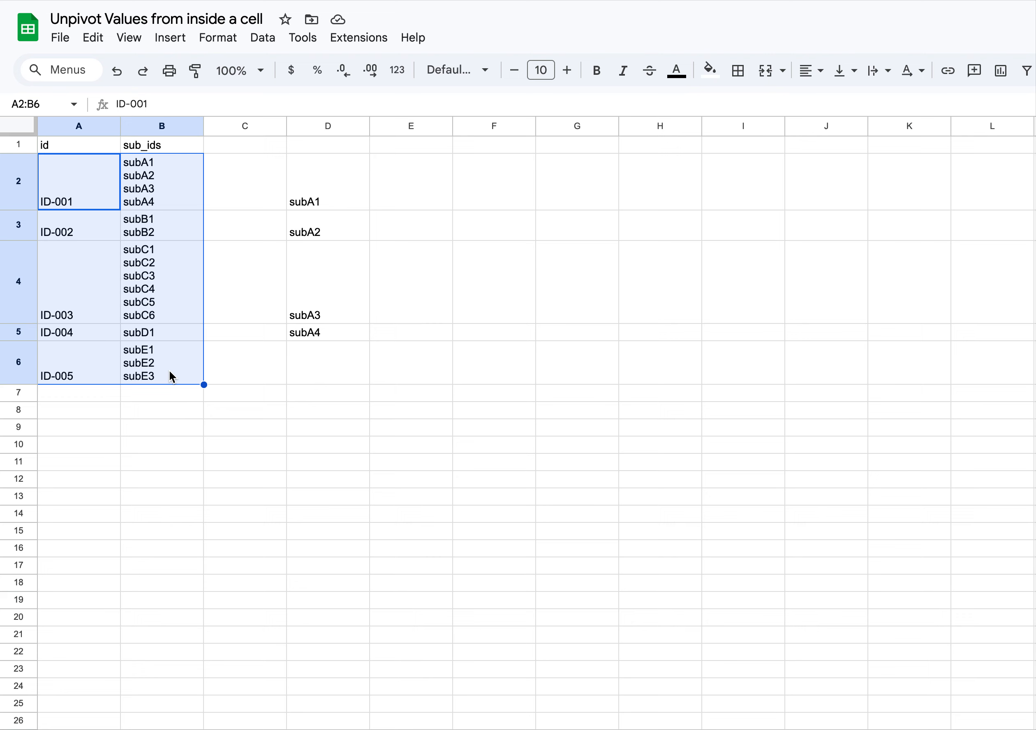
left_click_drag(332, 168, 341, 339)
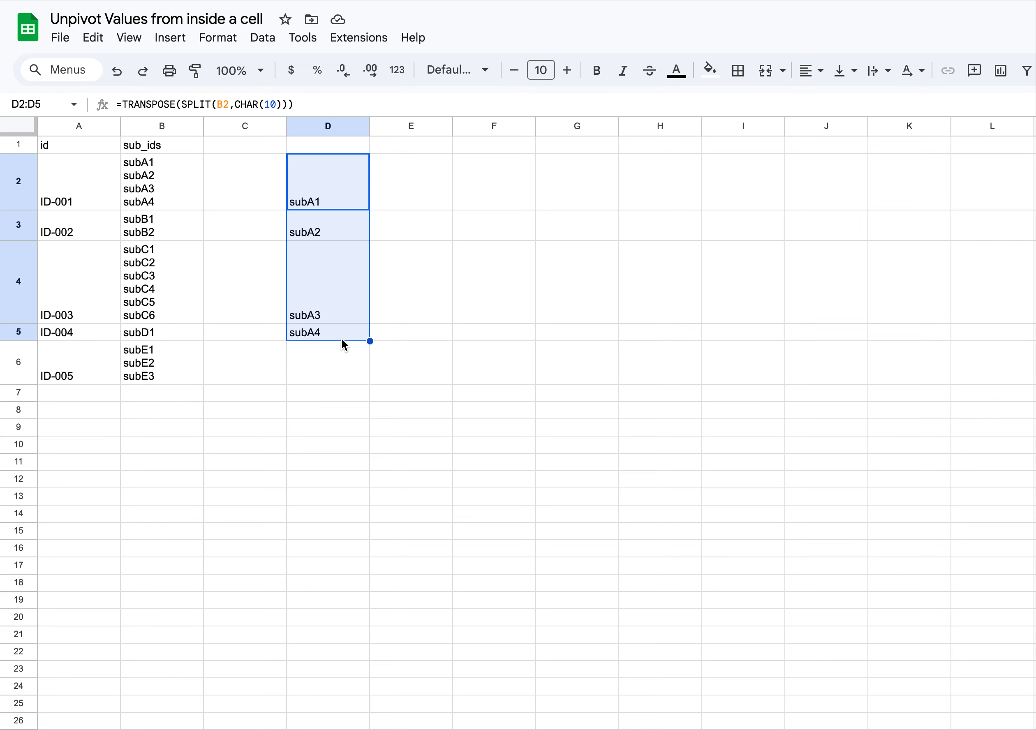
key("Delete")
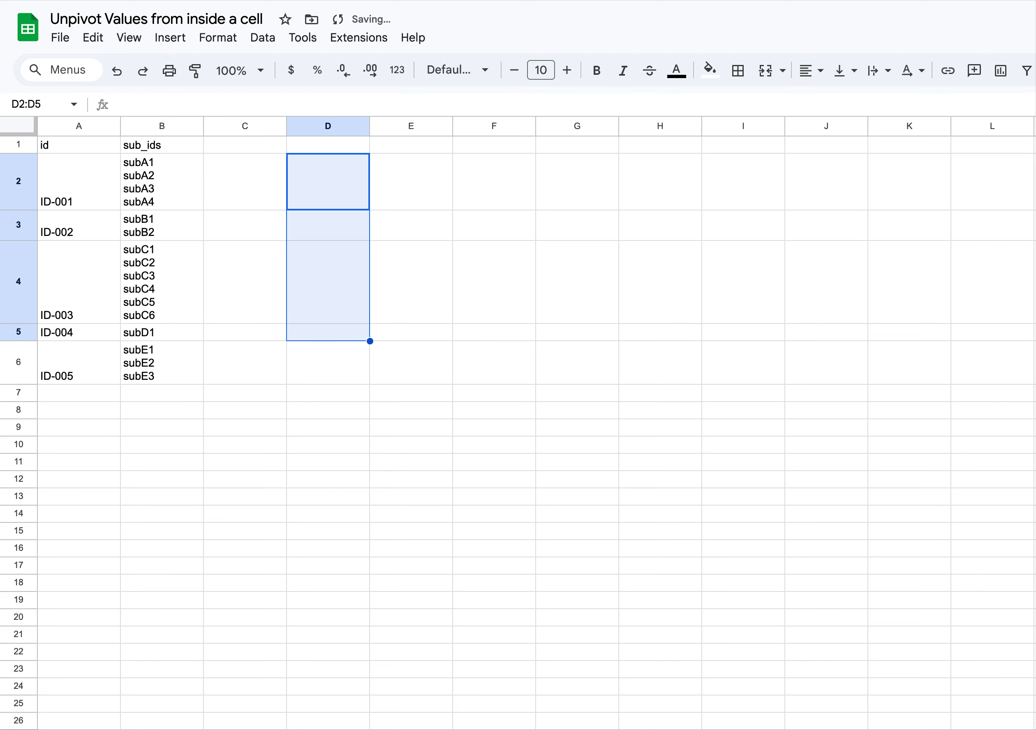
Begin a formula in D7 that joins each id to a comma separator: =FLATTEN(A2:A6&","&.
left_click(327, 396)
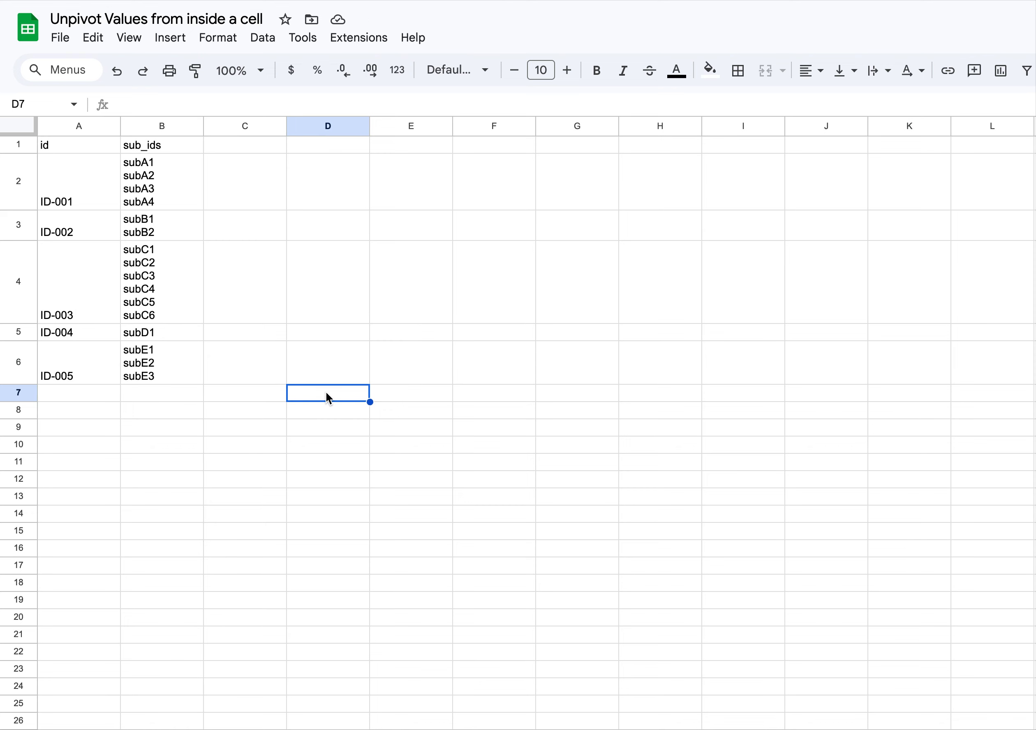
type("=")
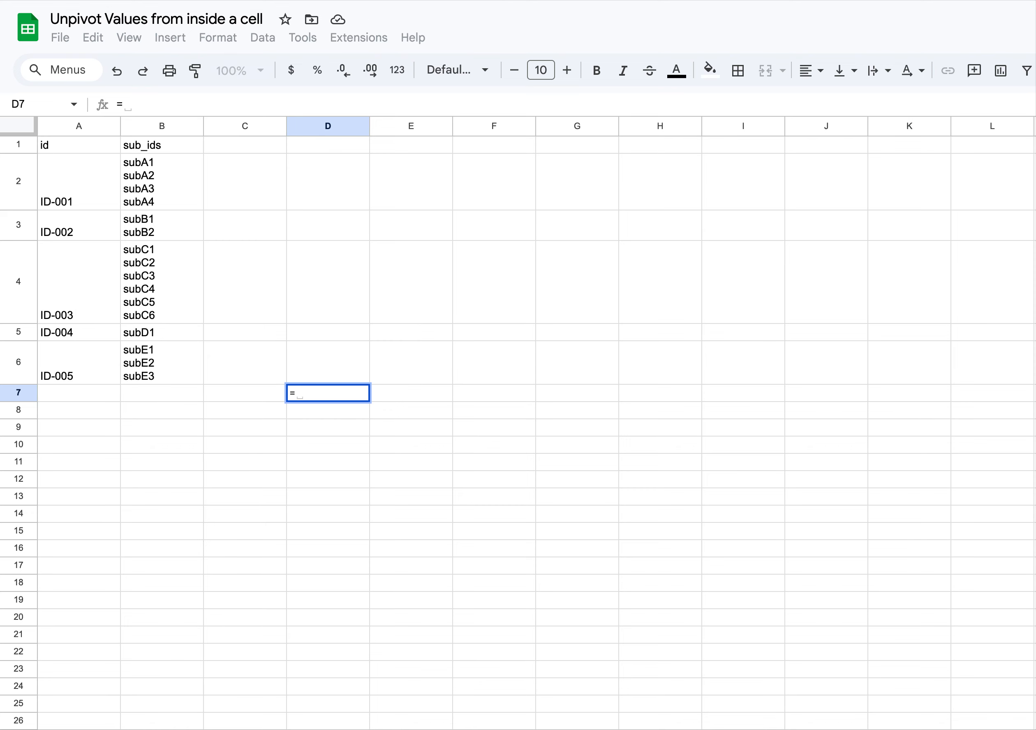
type("FLATTEN(")
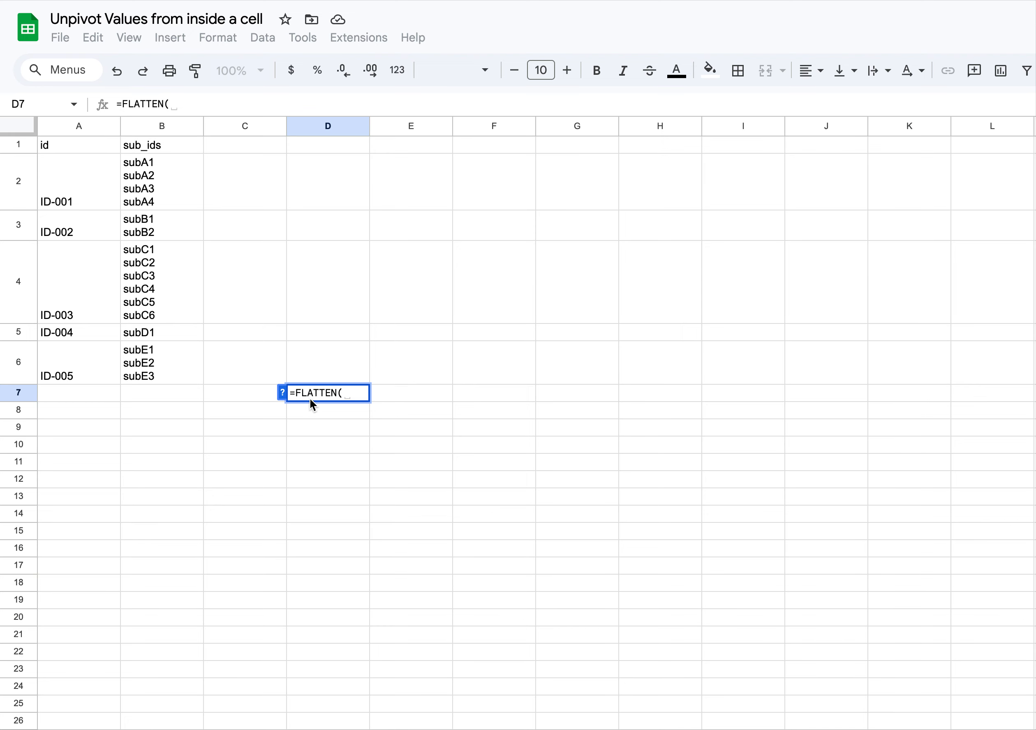
left_click_drag(77, 180, 87, 365)
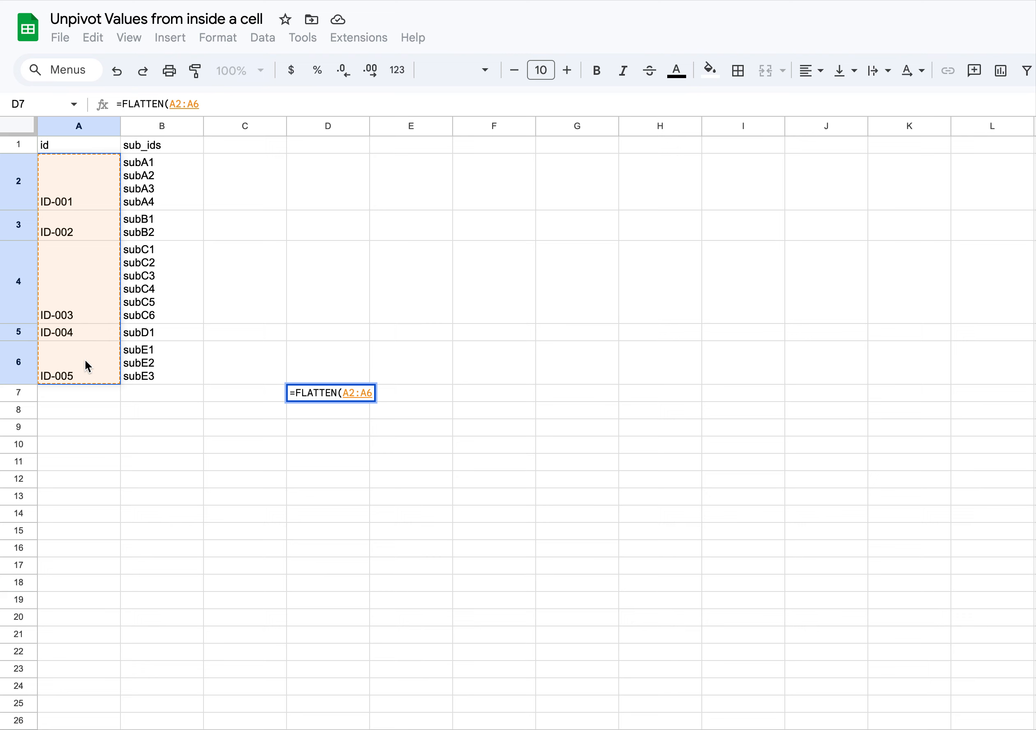
type("&")
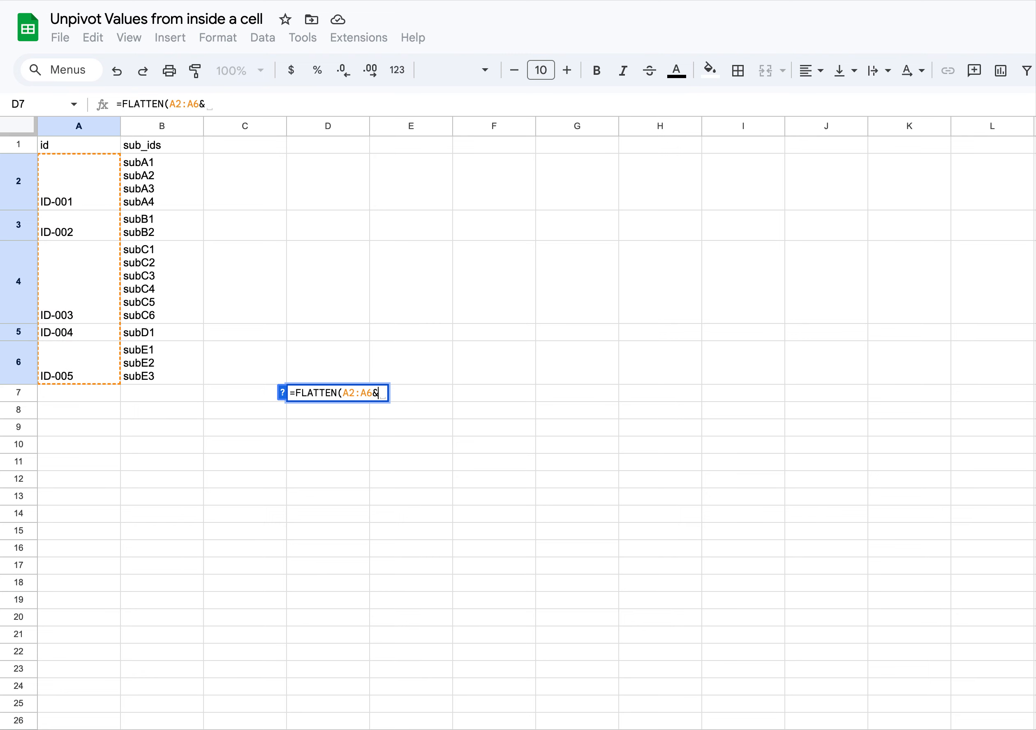
type("\",")
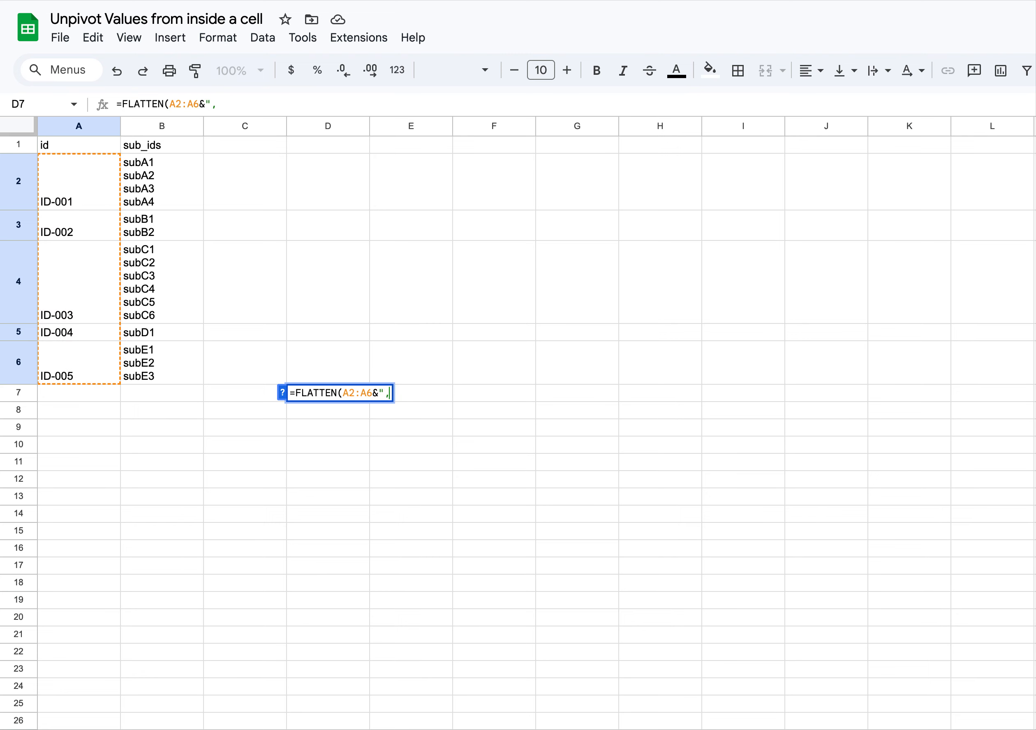
type("\"")
type("&")
left_click(180, 186)
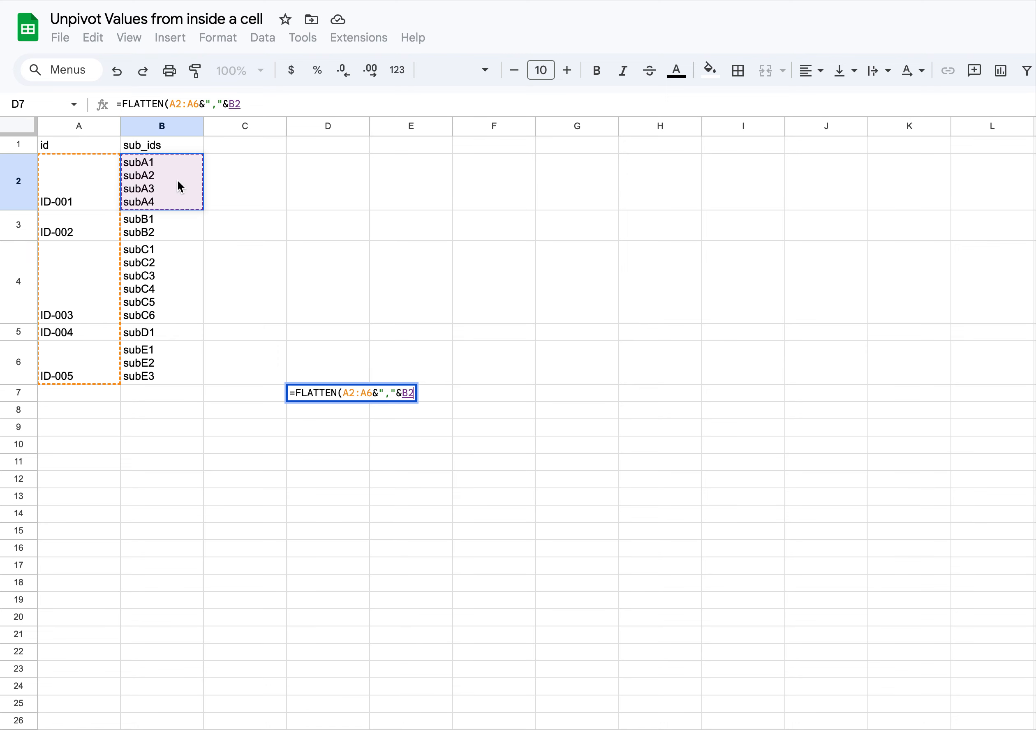
left_click_drag(177, 180, 175, 380)
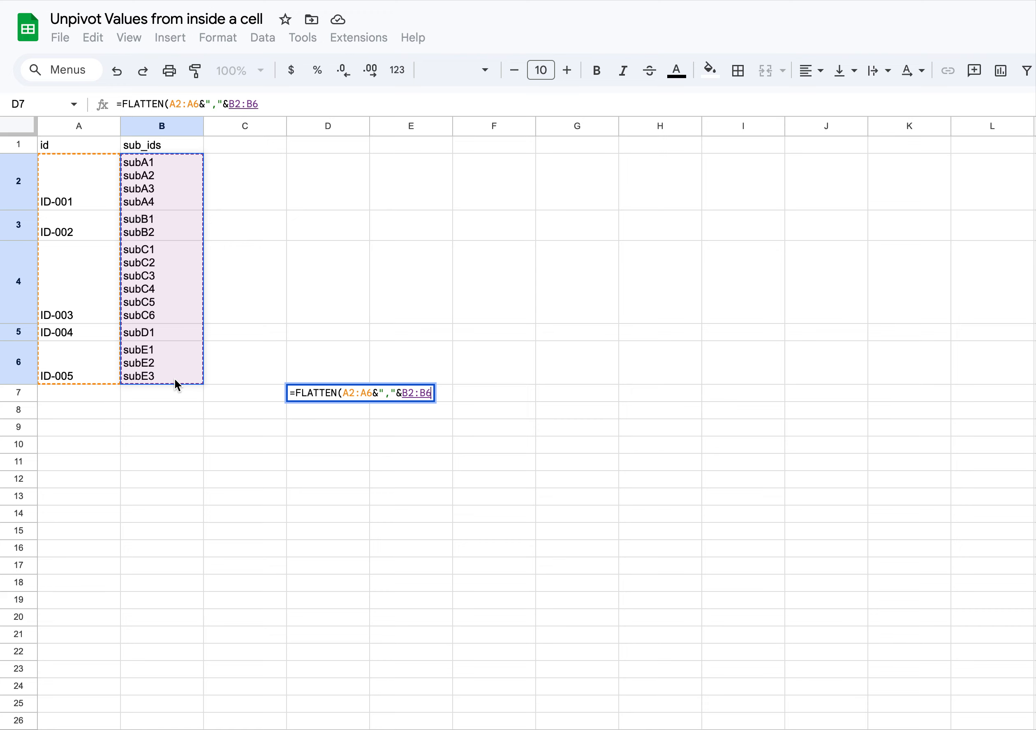
key("BackSpace")
key("BackSpace")
key("BackSpace")
key("BackSpace")
key("BackSpace")
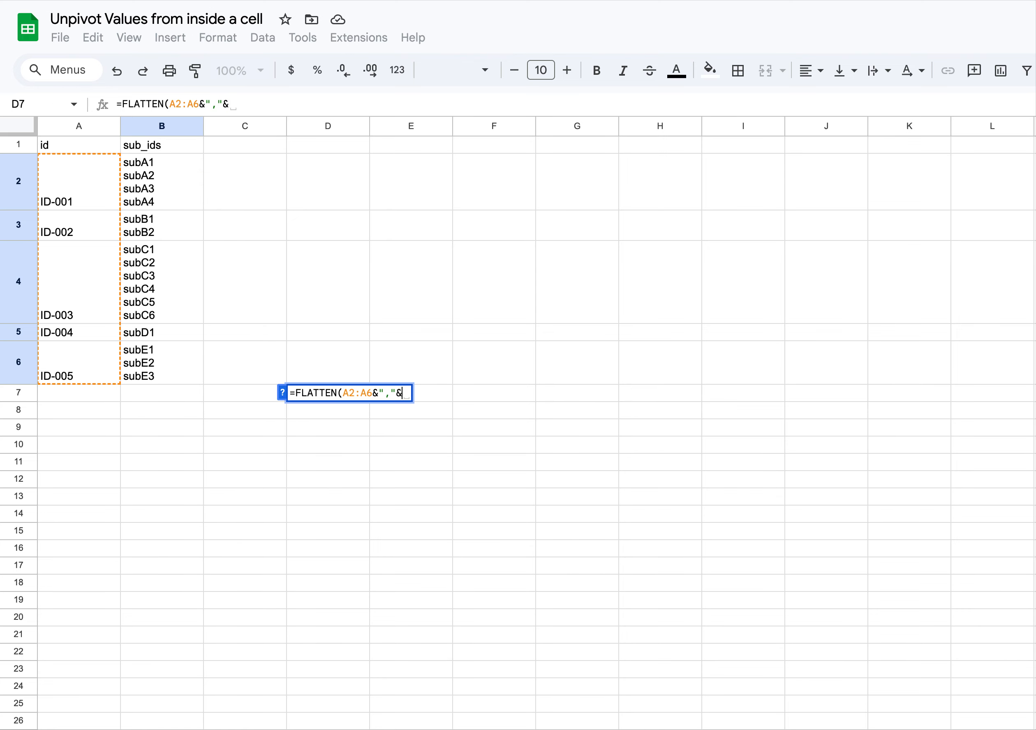
Complete the FLATTEN formula in D7 with the trimmed sub-ids split at line breaks, TRIM(SPLIT(B2:B6,CHAR(10)))), and enter it.
type("tr")
key("Tab")
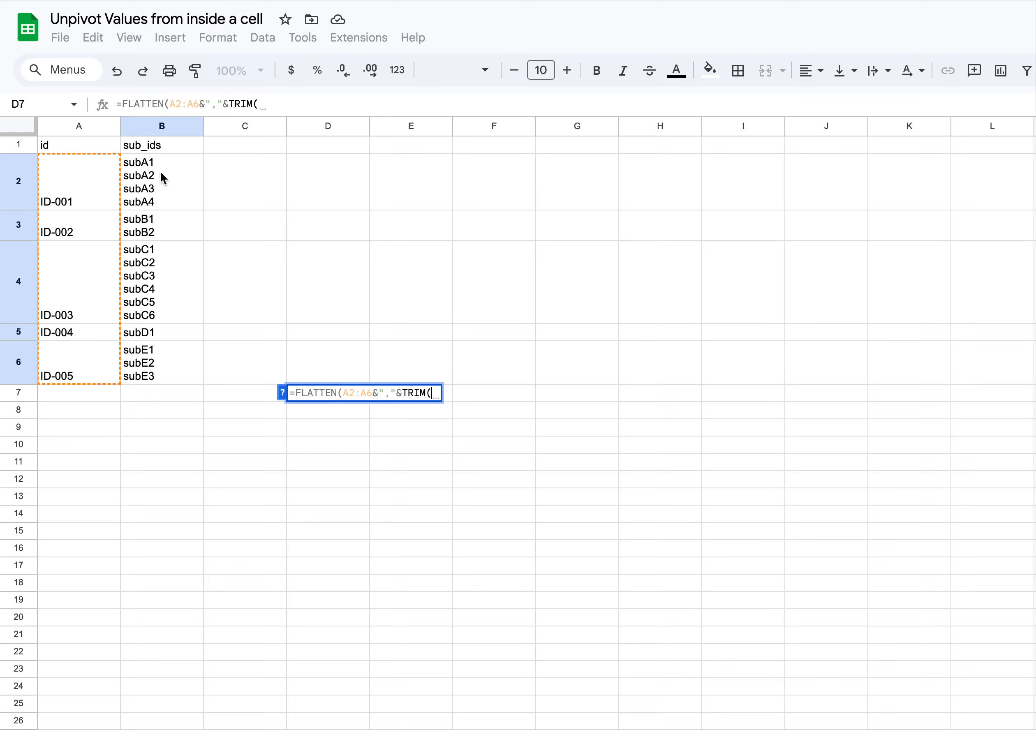
type("SPLIT(")
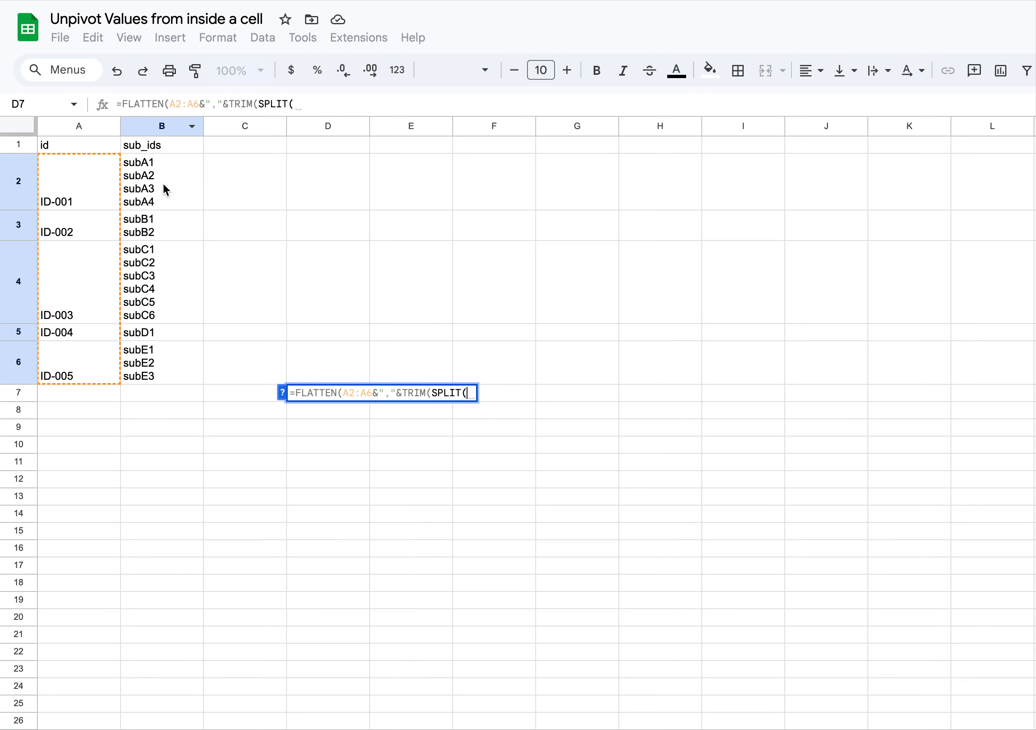
left_click_drag(165, 176, 177, 359)
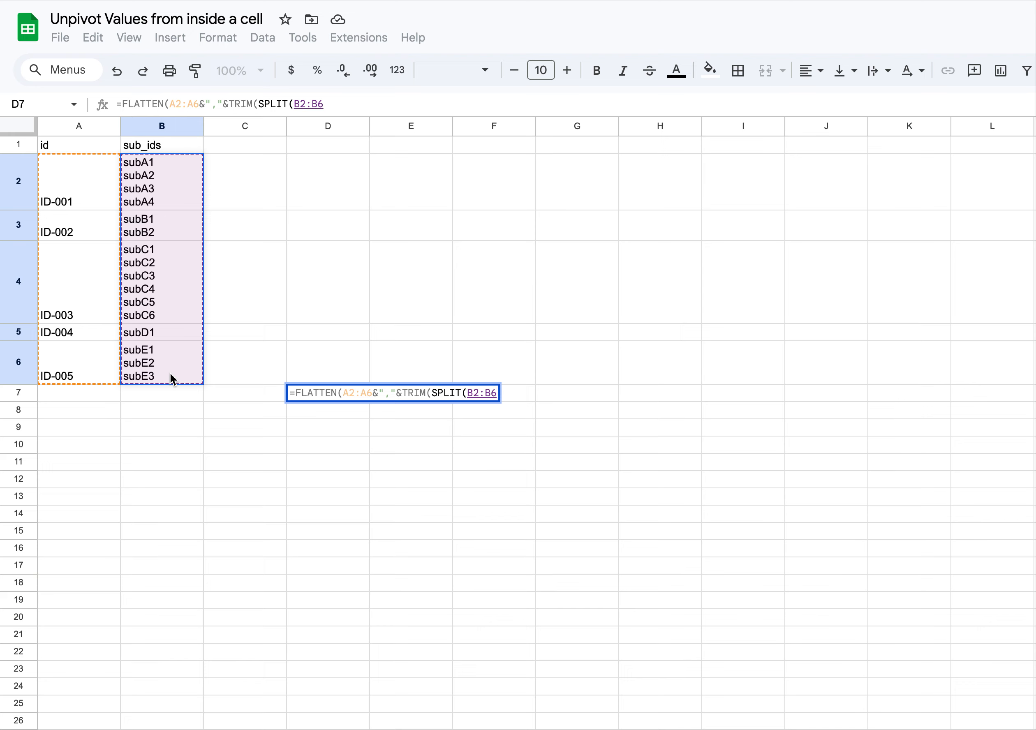
type(",")
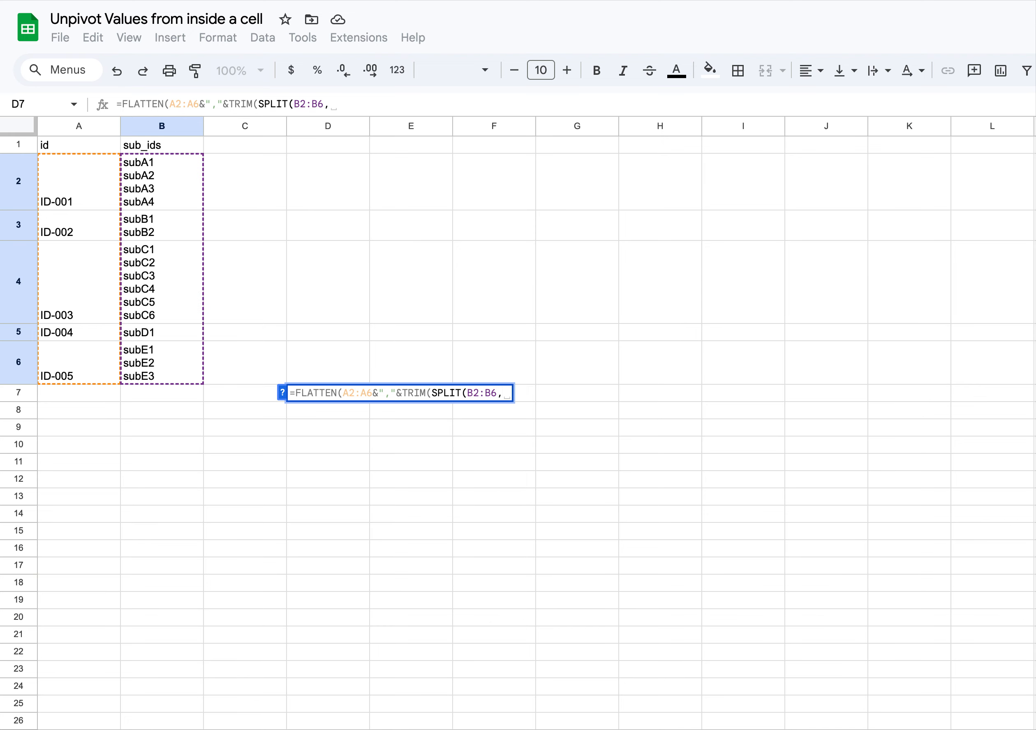
type("CHAR(")
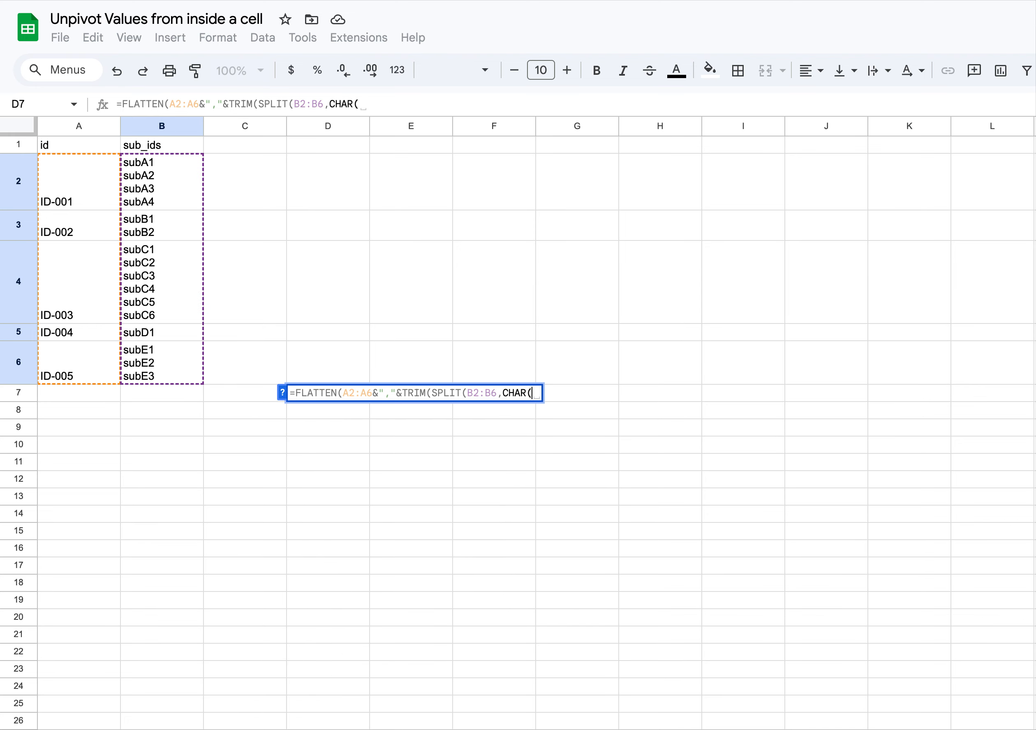
type("10)")
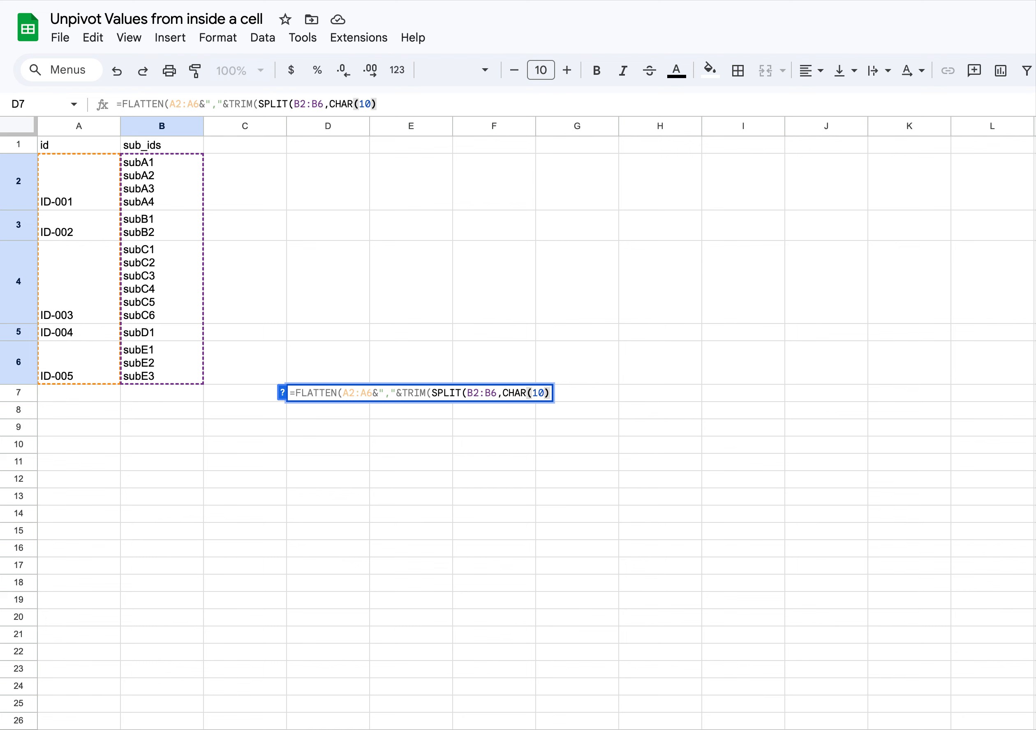
type("))")
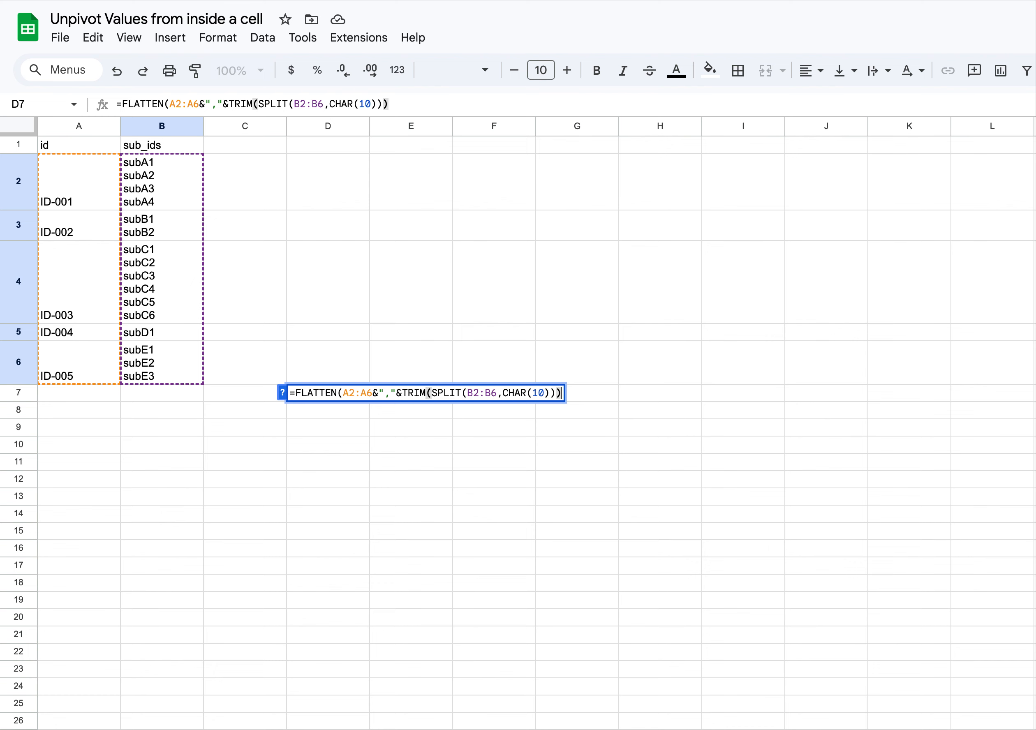
type(")")
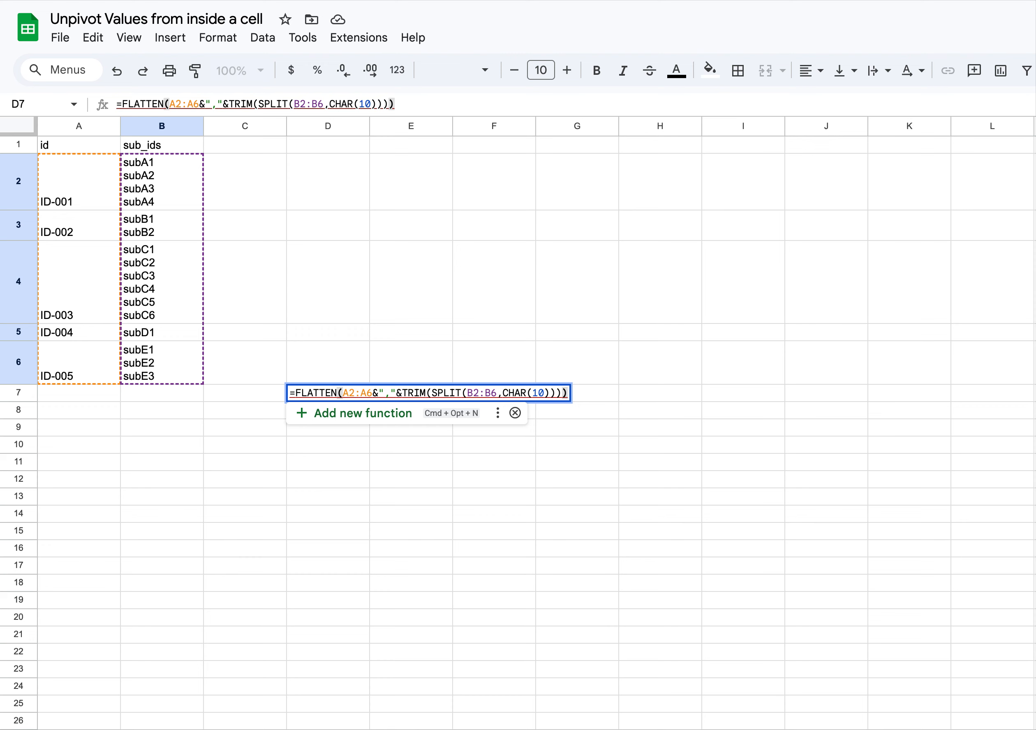
key("Return")
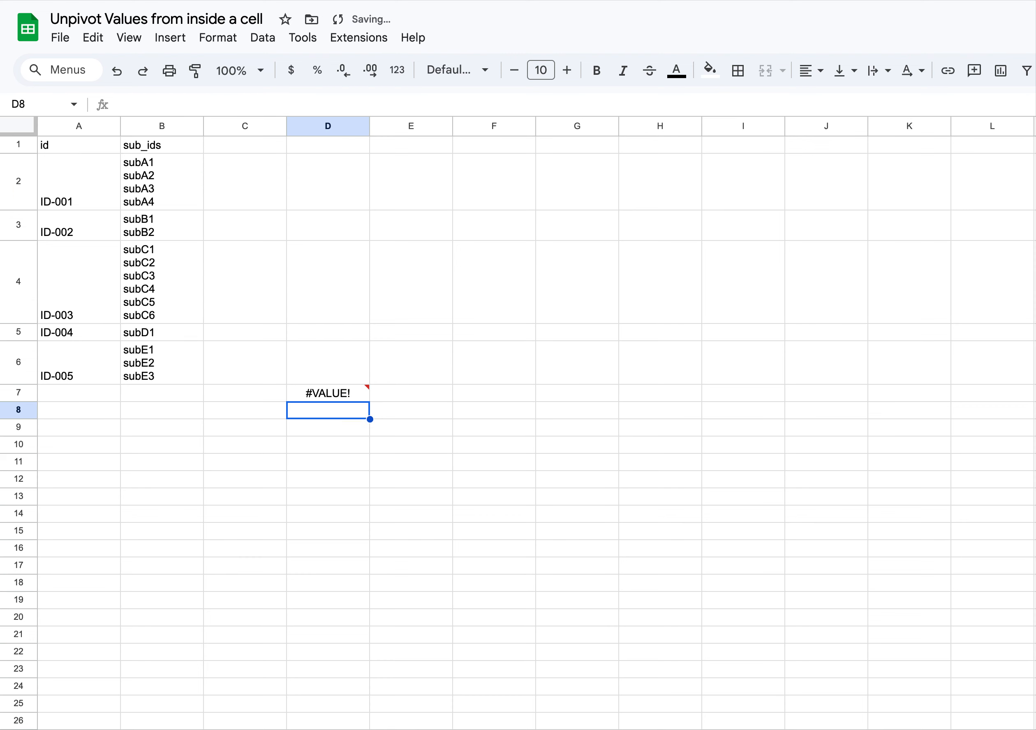
Wrap the FLATTEN formula in D7 in an outer SPLIT with "," as the delimiter.
double_click(327, 395)
left_click(294, 393)
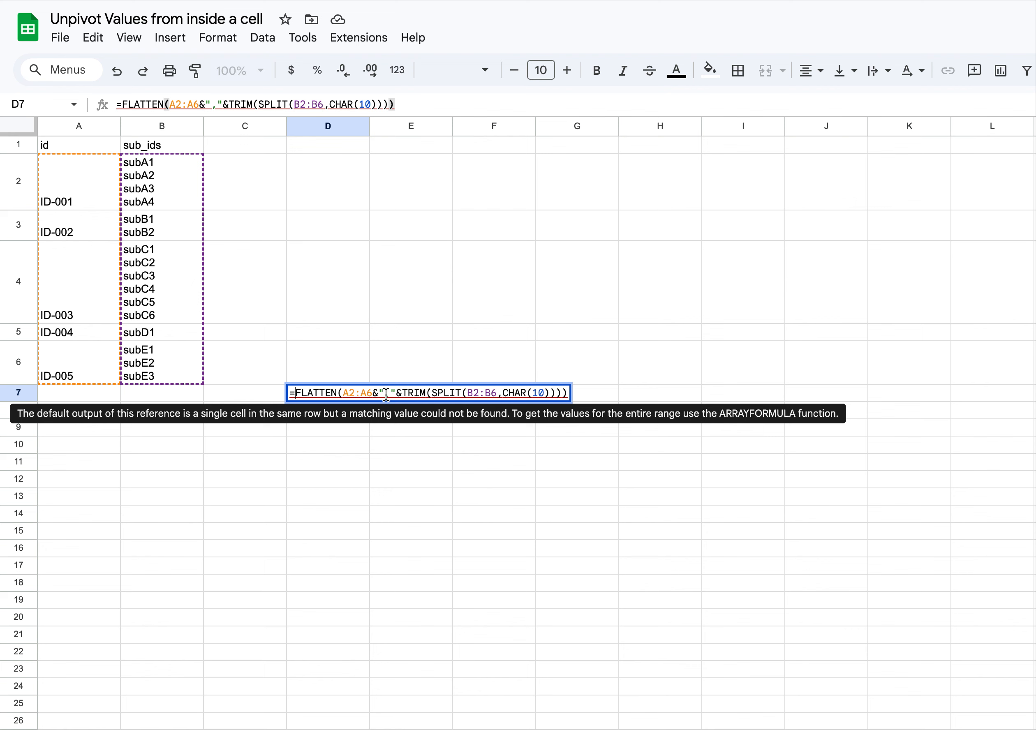
type("SPLI")
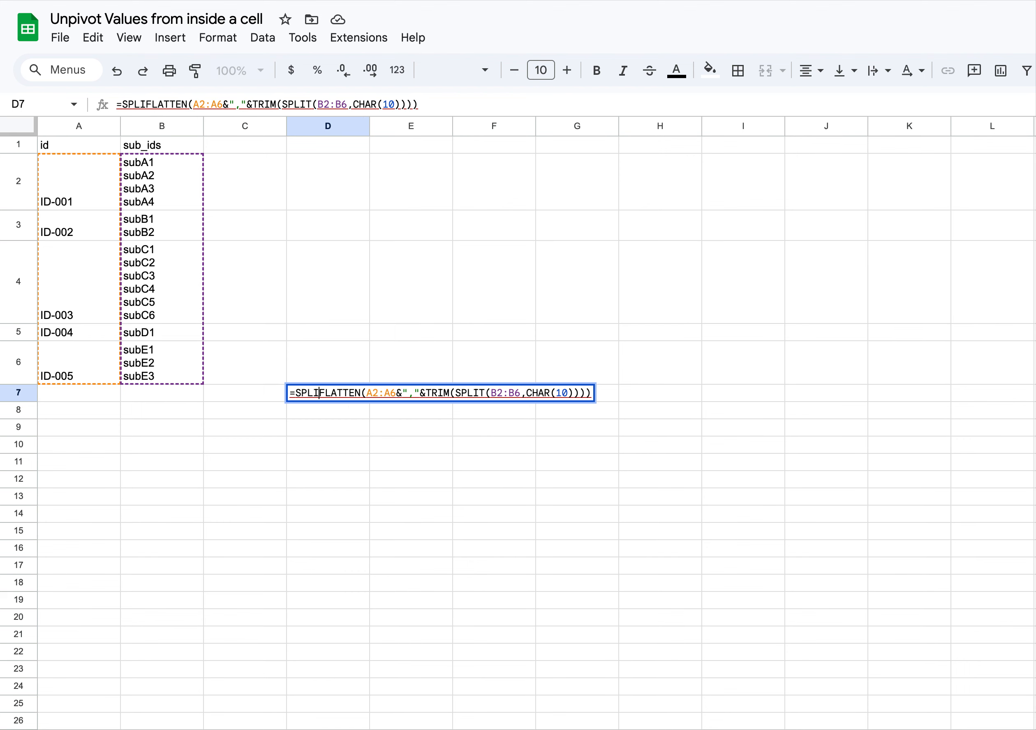
type("T(")
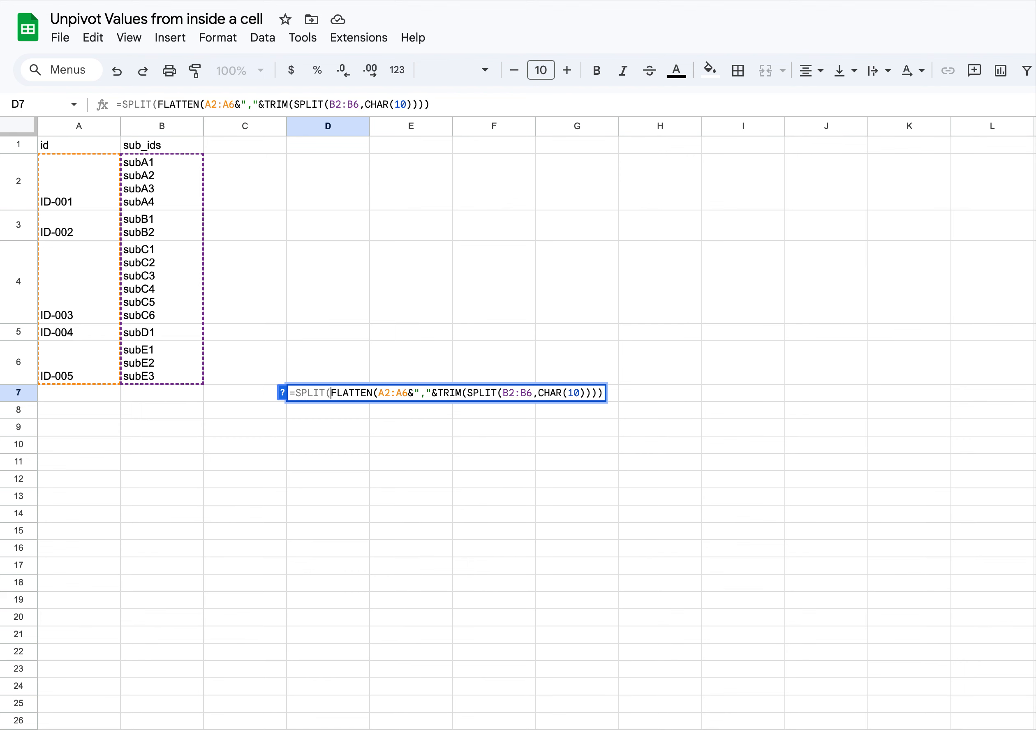
left_click(602, 393)
type(",")
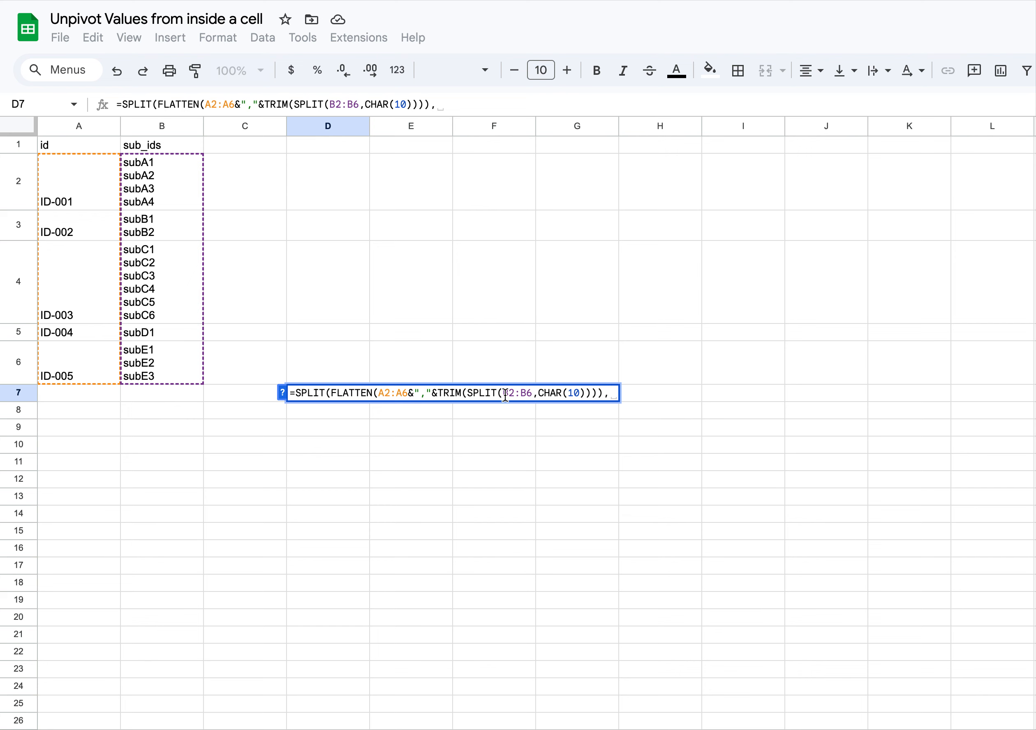
left_click_drag(431, 395, 414, 396)
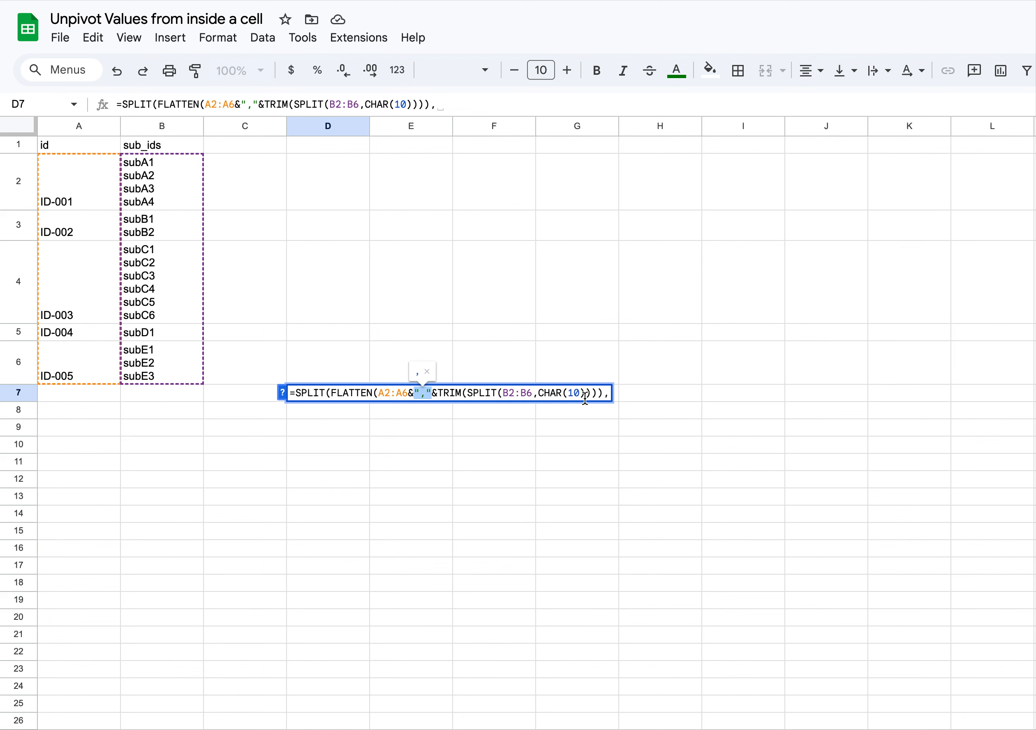
left_click(613, 393)
type("\",\"")
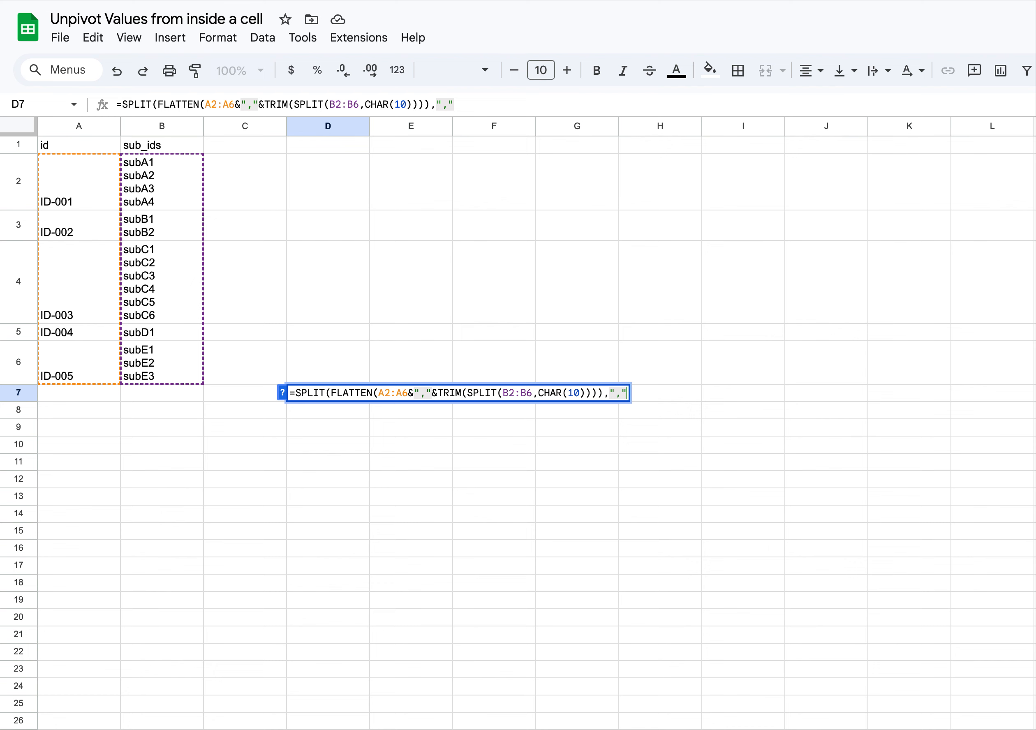
type(")")
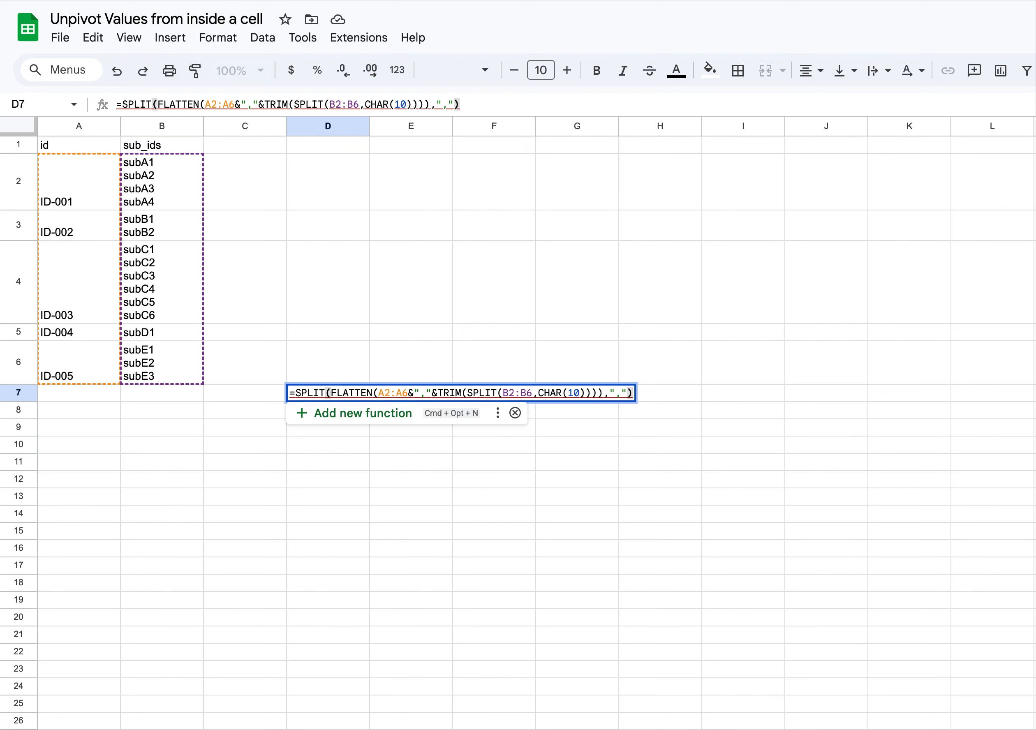
key("Return")
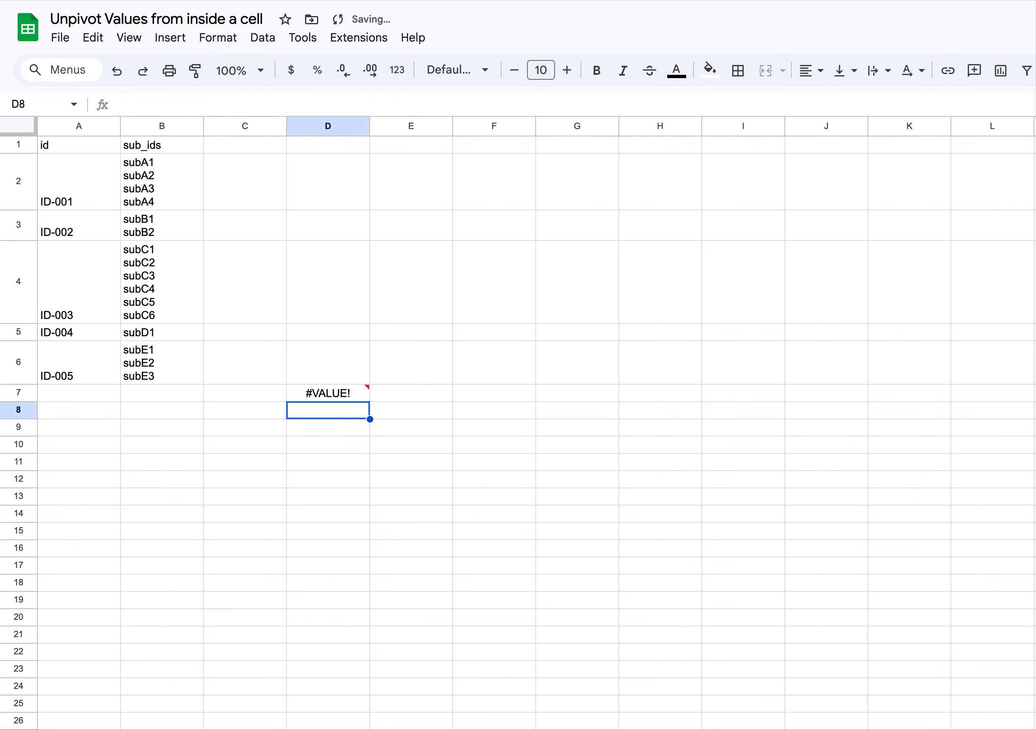
Wrap the SPLIT formula in D7 in an outer array function, spelled ARRAYFORULA(, with a closing parenthesis, and enter it.
left_click(333, 392)
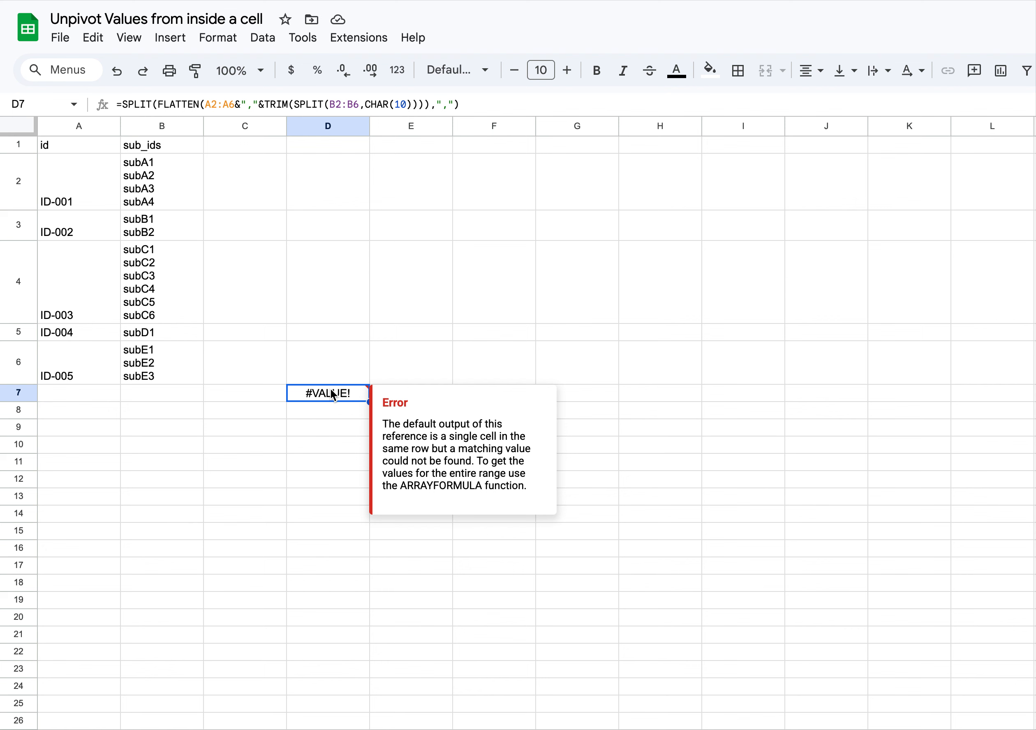
double_click(331, 389)
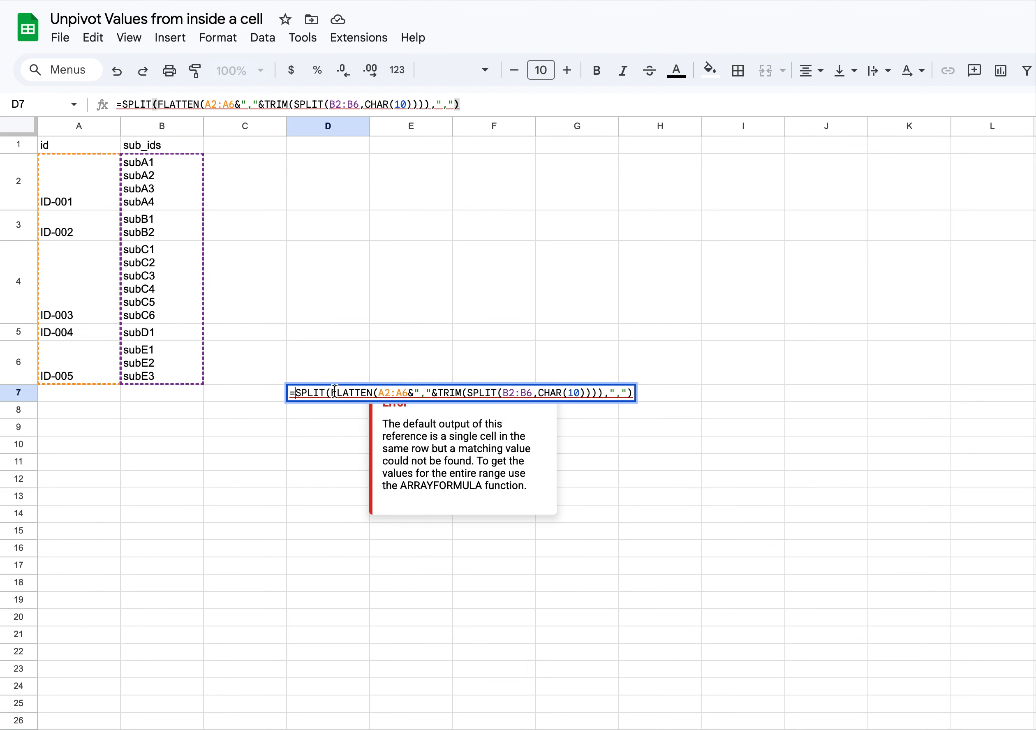
type("ARRA")
type("YFORU")
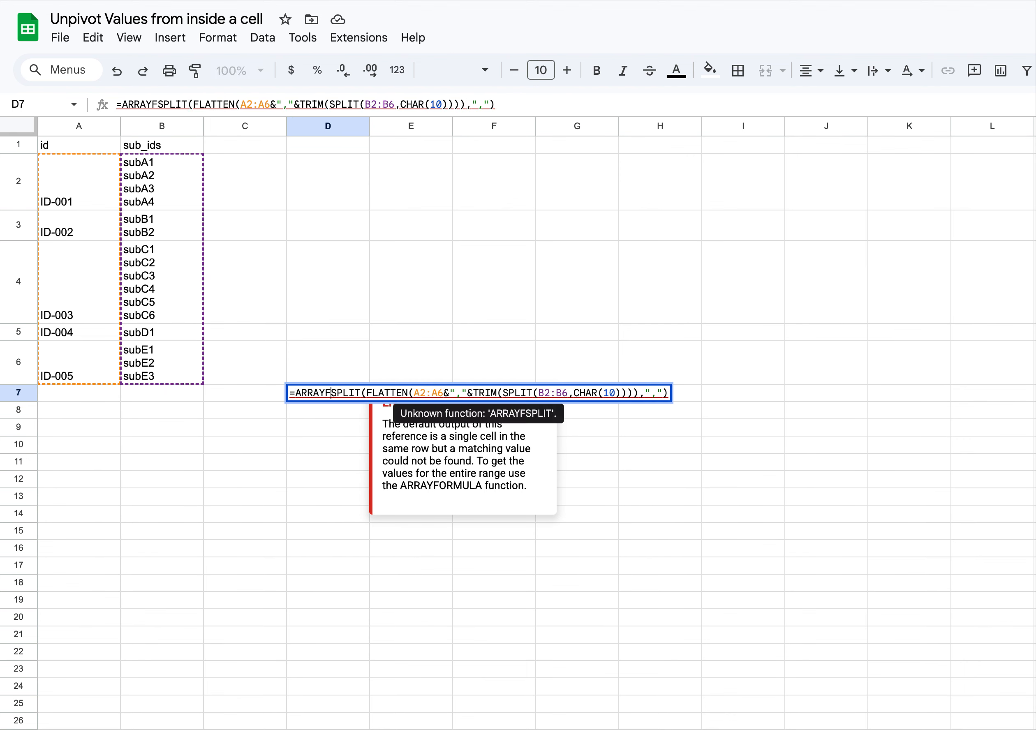
type("LA")
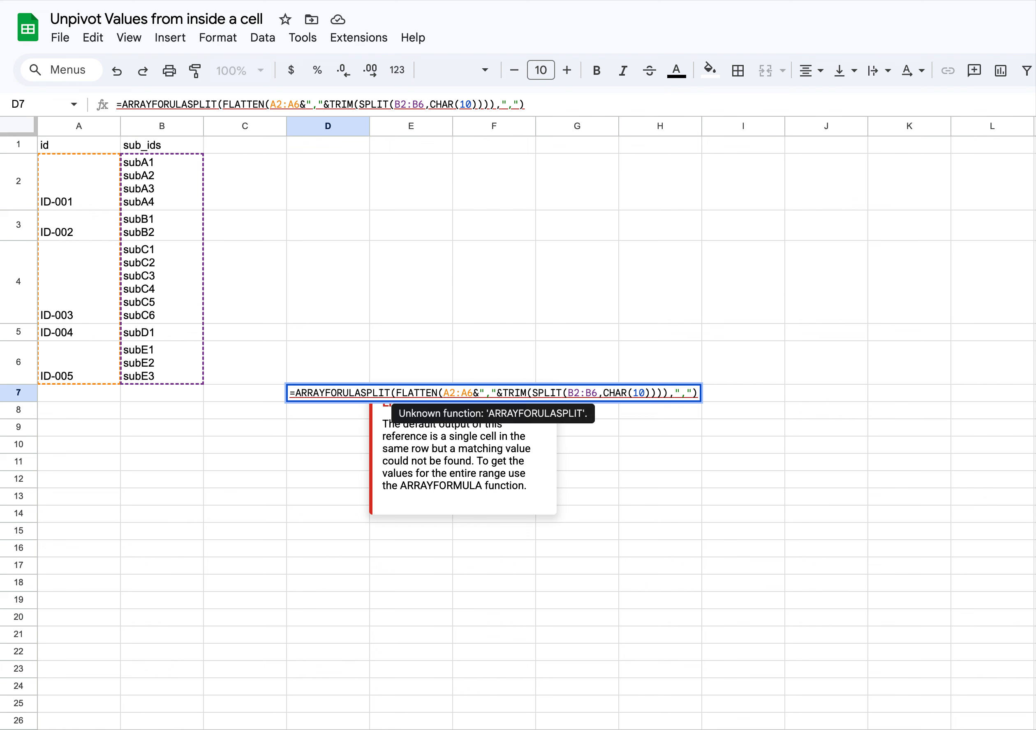
type("(")
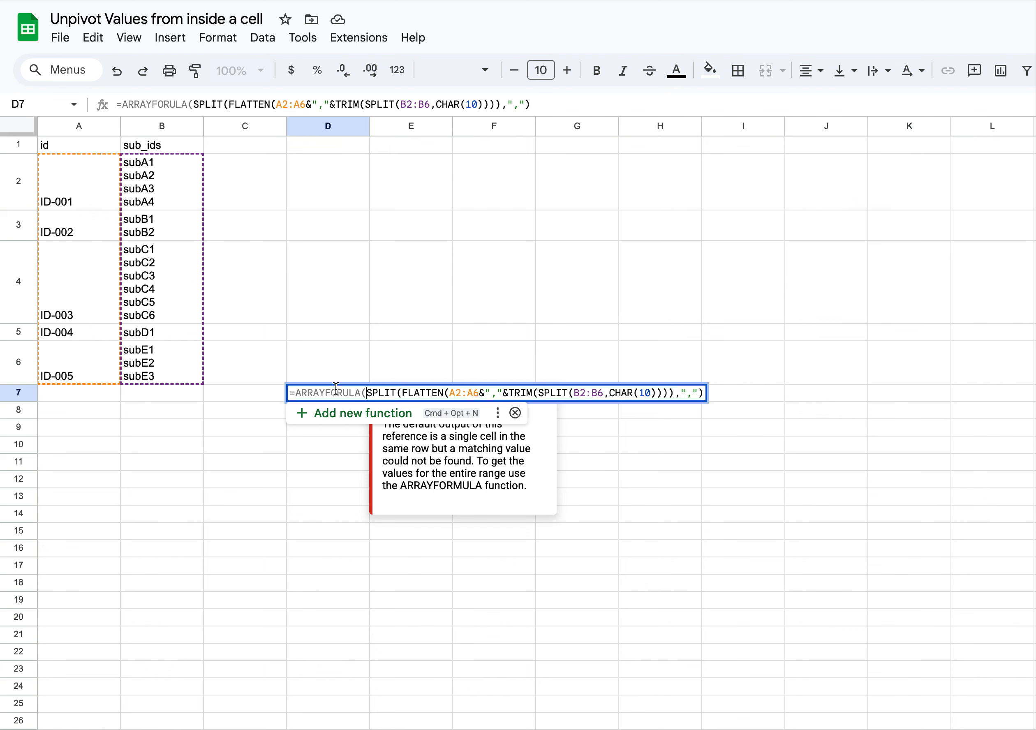
left_click(696, 388)
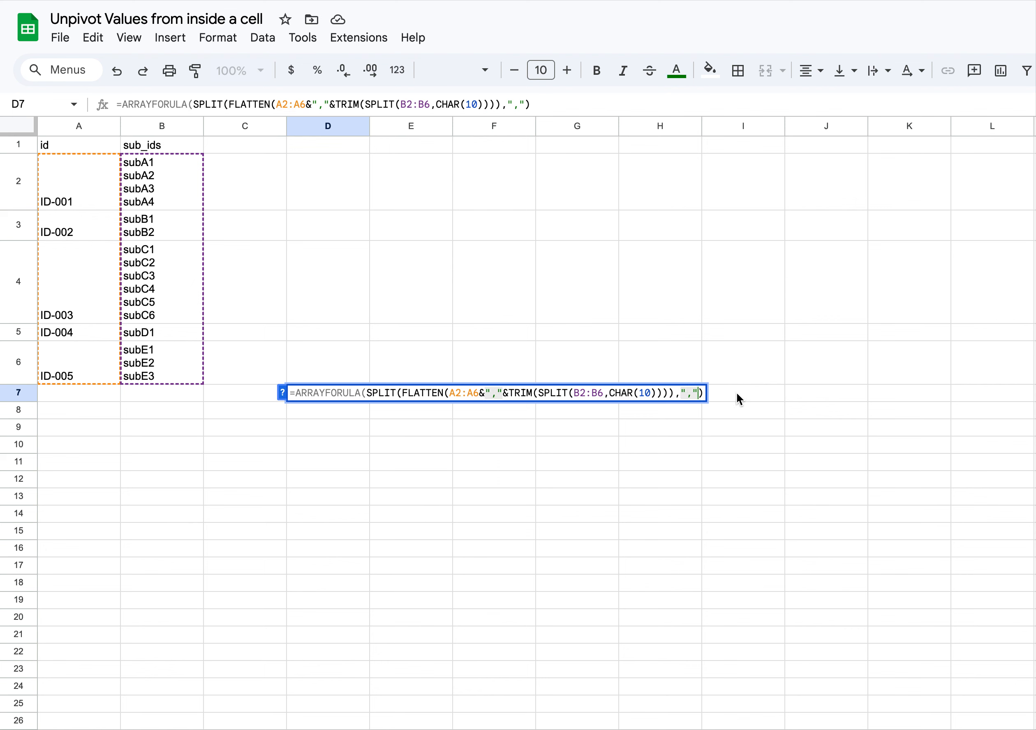
key("Right")
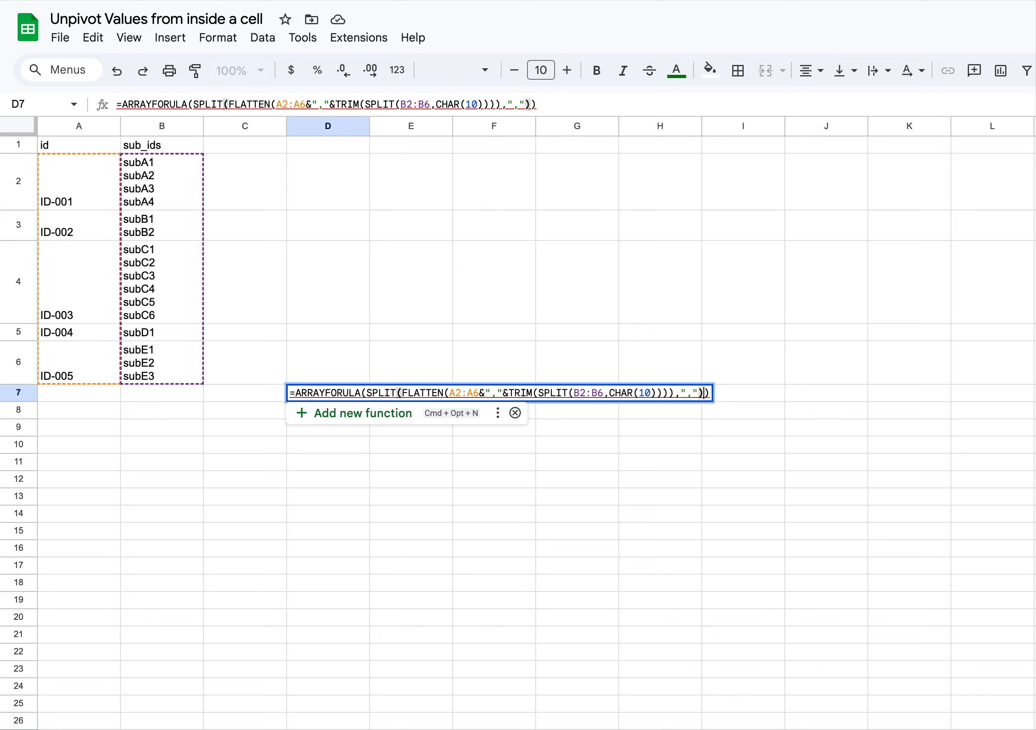
key("Return")
Retype the final closing parenthesis of the formula in D7, check its parenthesis pairs, and enter it again.
double_click(359, 394)
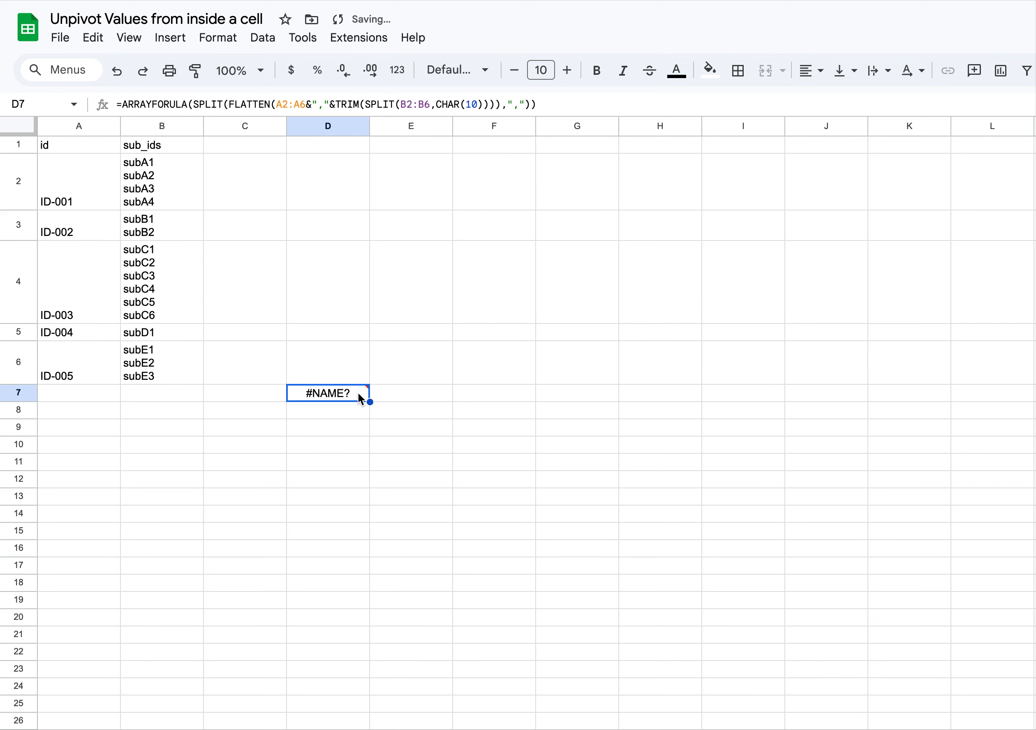
left_click(702, 392)
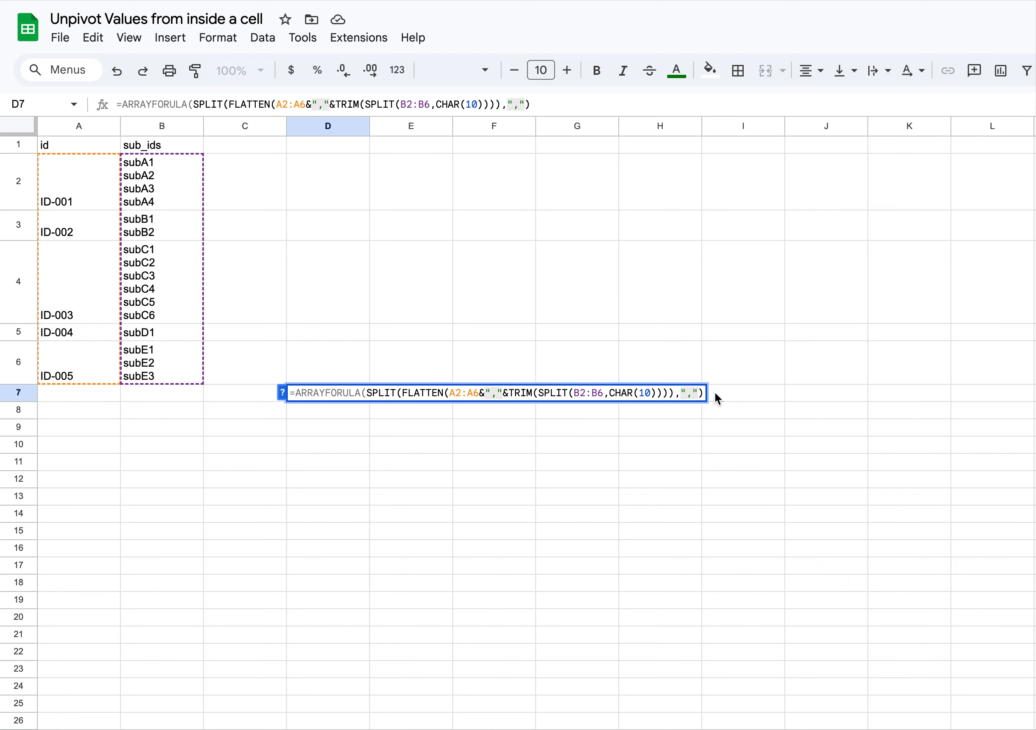
left_click(706, 394)
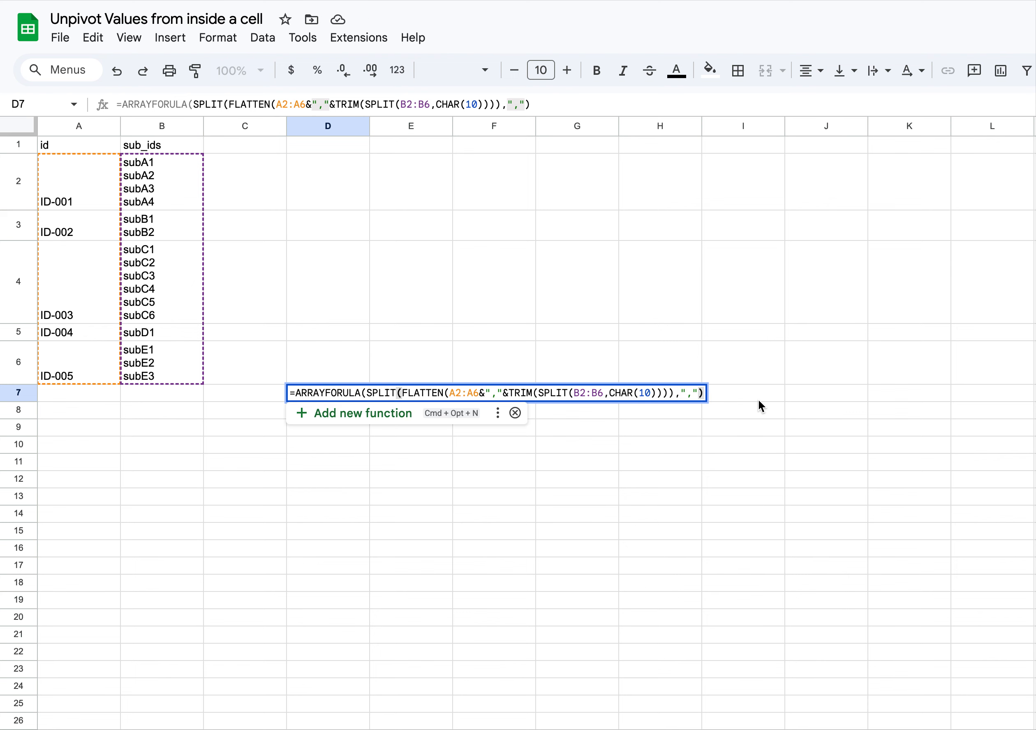
type(")")
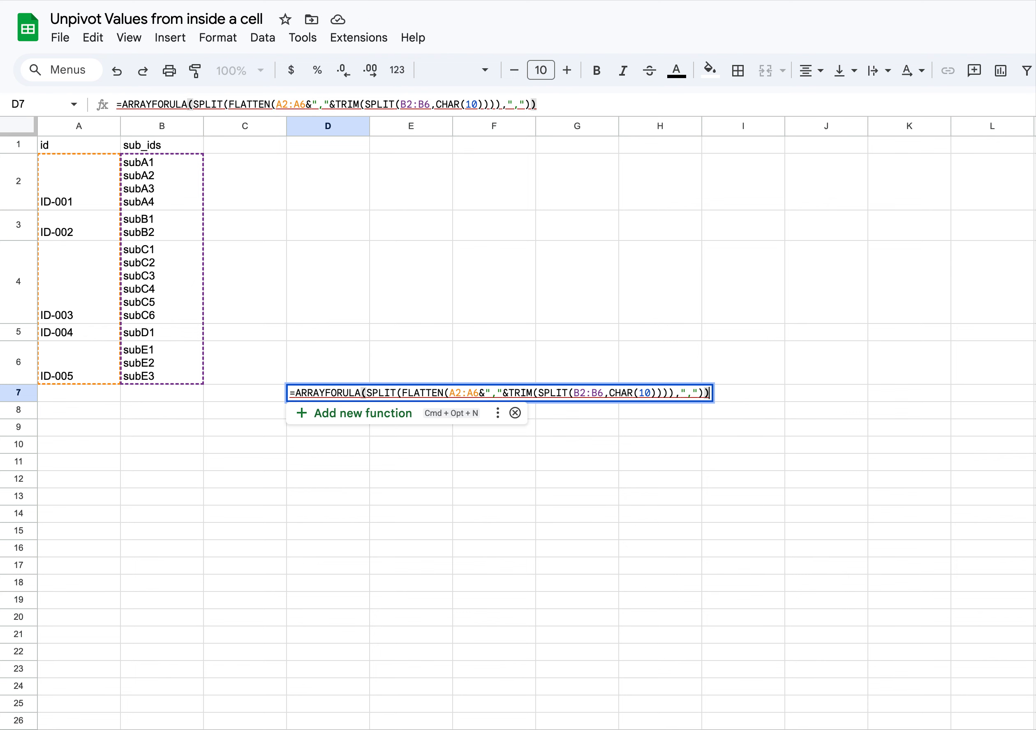
key("Return")
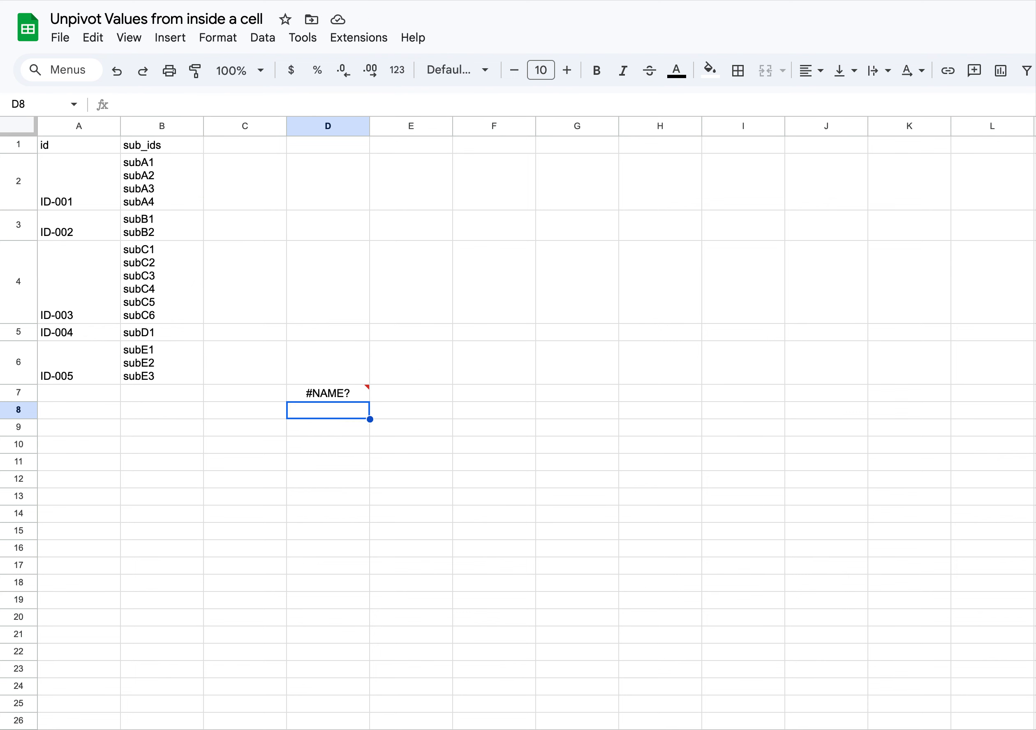
double_click(337, 400)
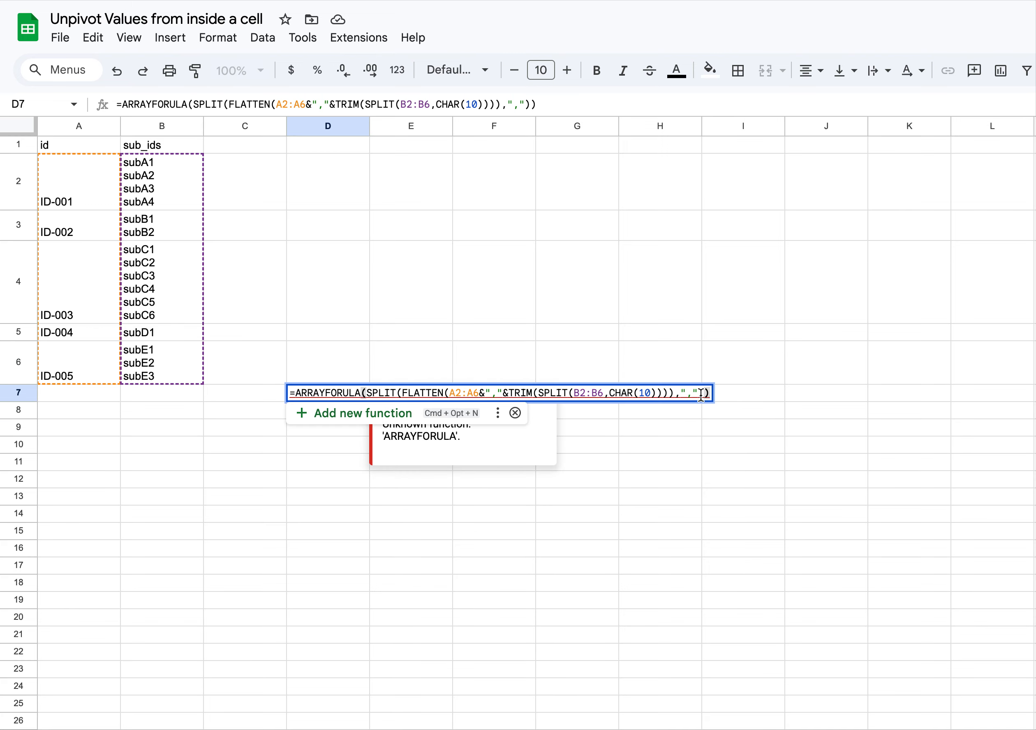
left_click(673, 397)
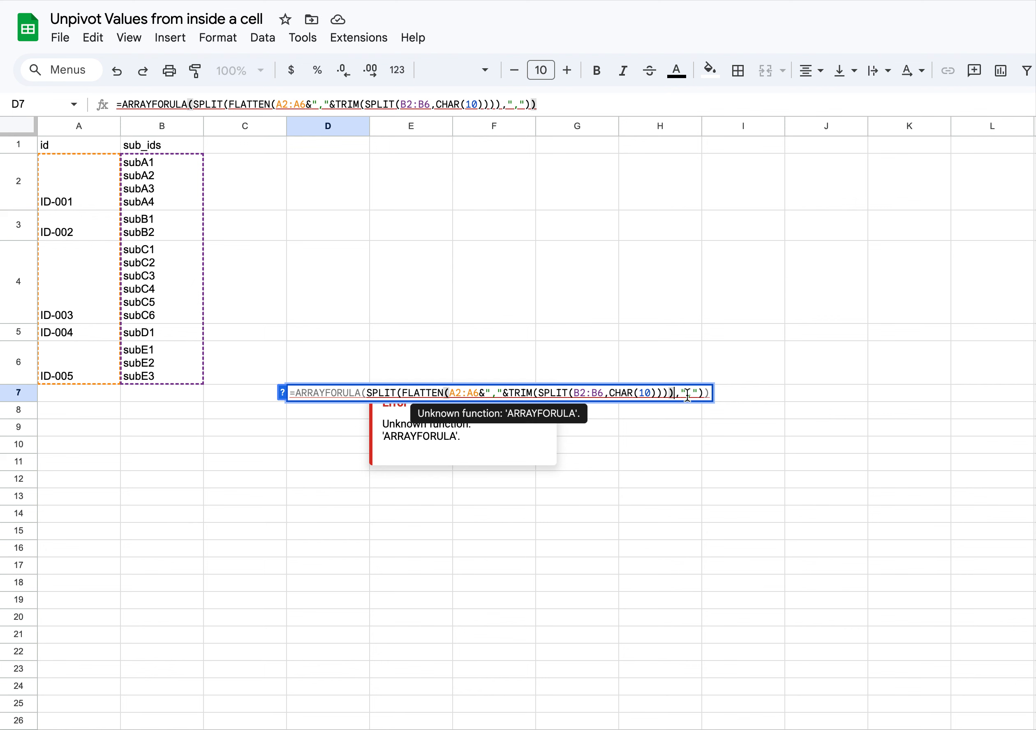
left_click(708, 393)
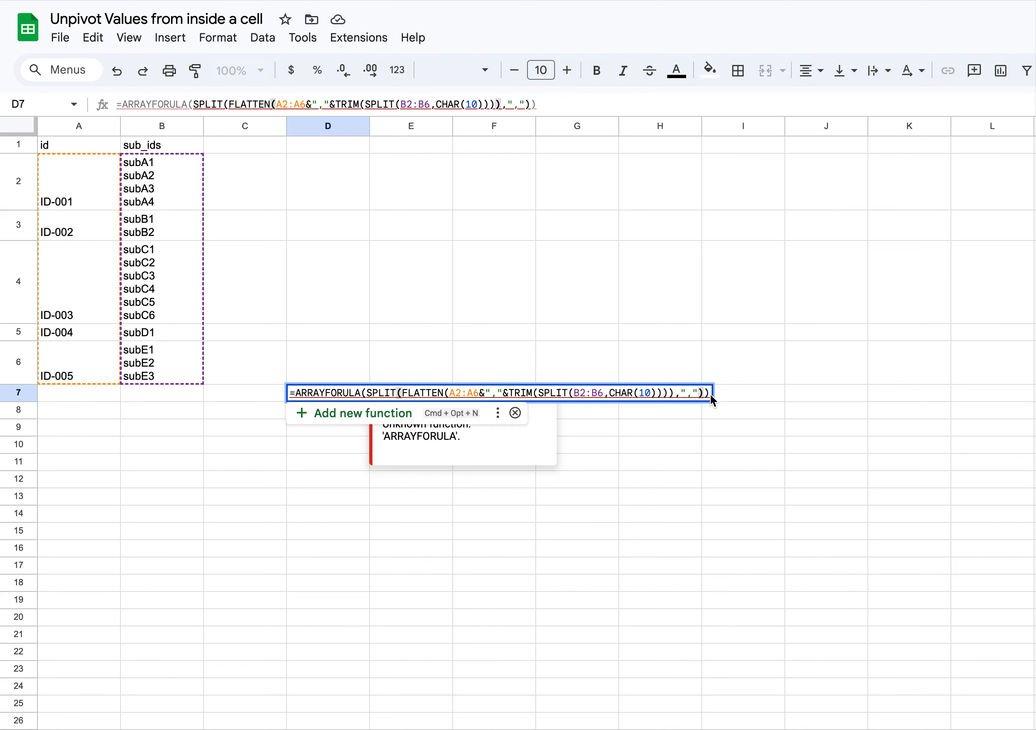
key("Return")
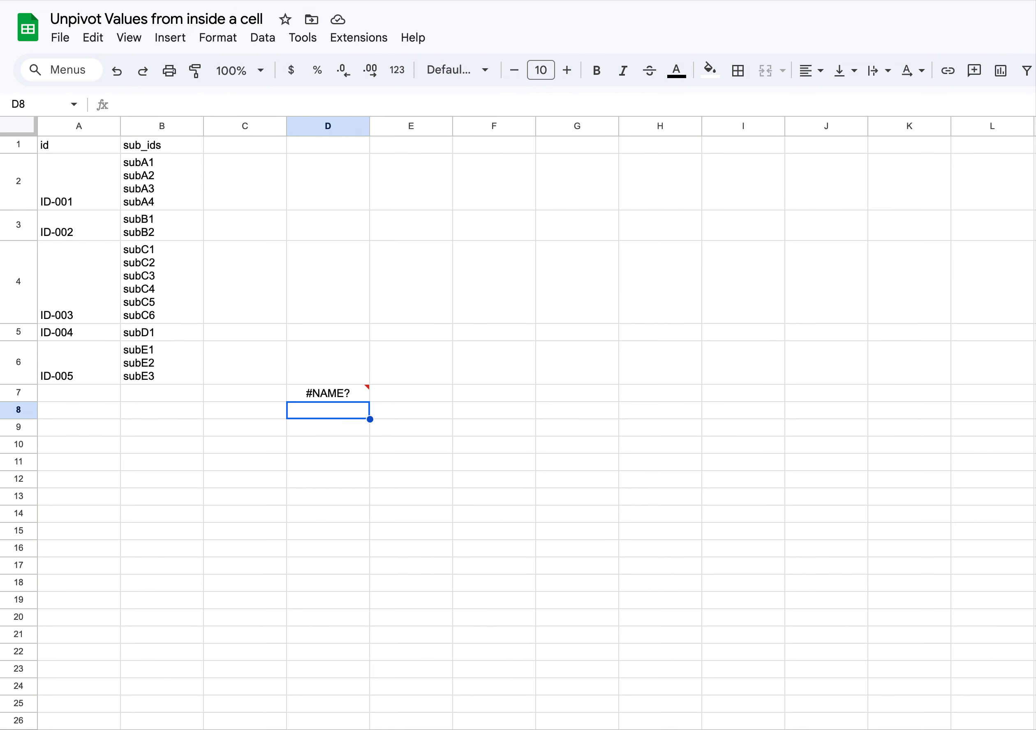
Correct the outer function name in the D7 formula to ARRAYFORMULA and enter it.
double_click(343, 394)
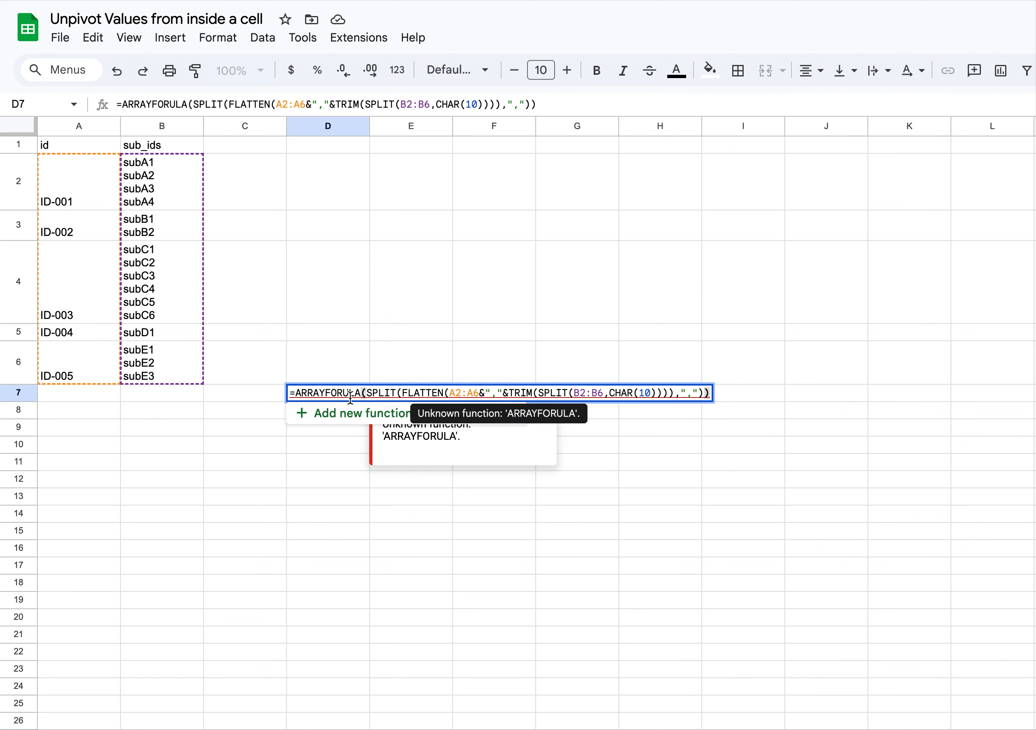
left_click(343, 393)
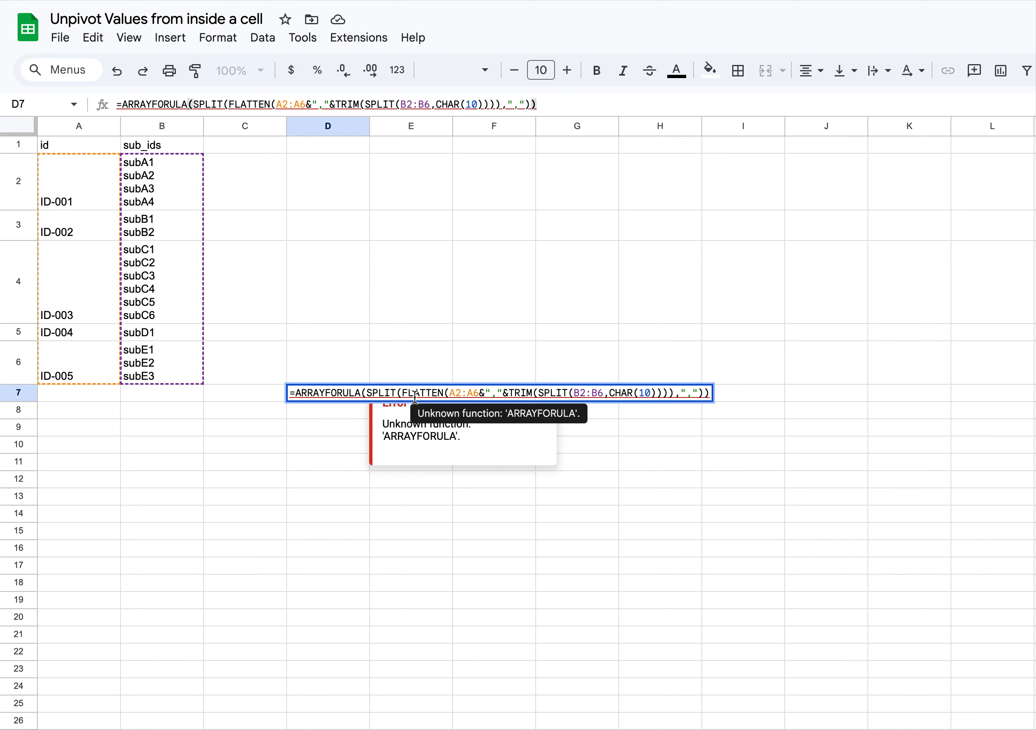
type("M")
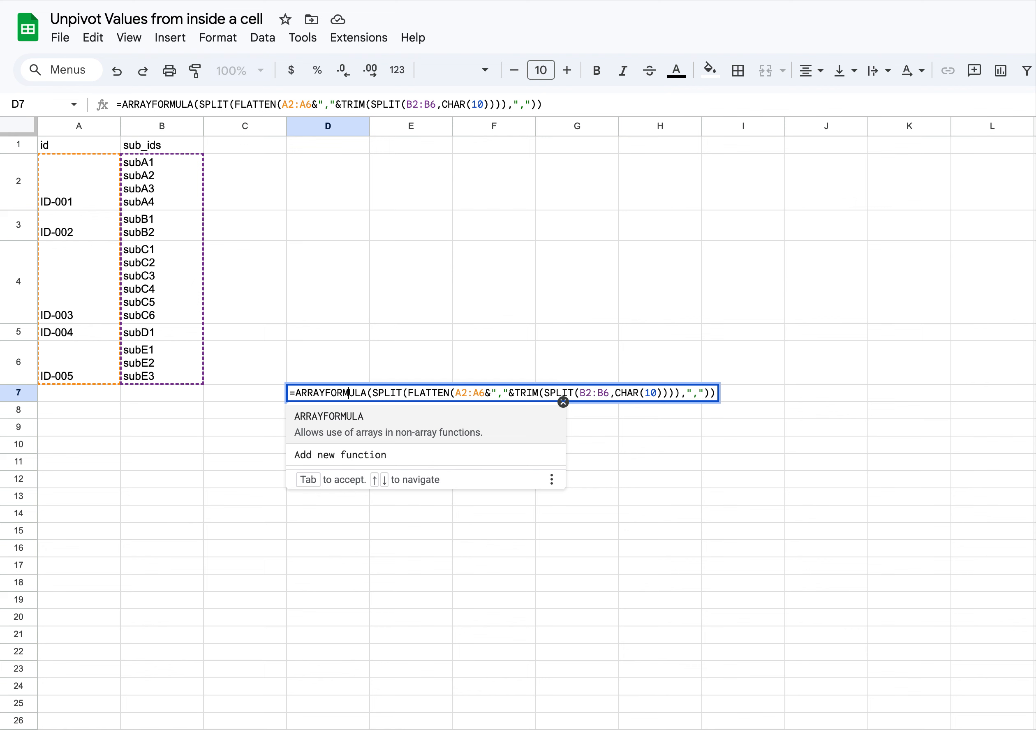
left_click(369, 394)
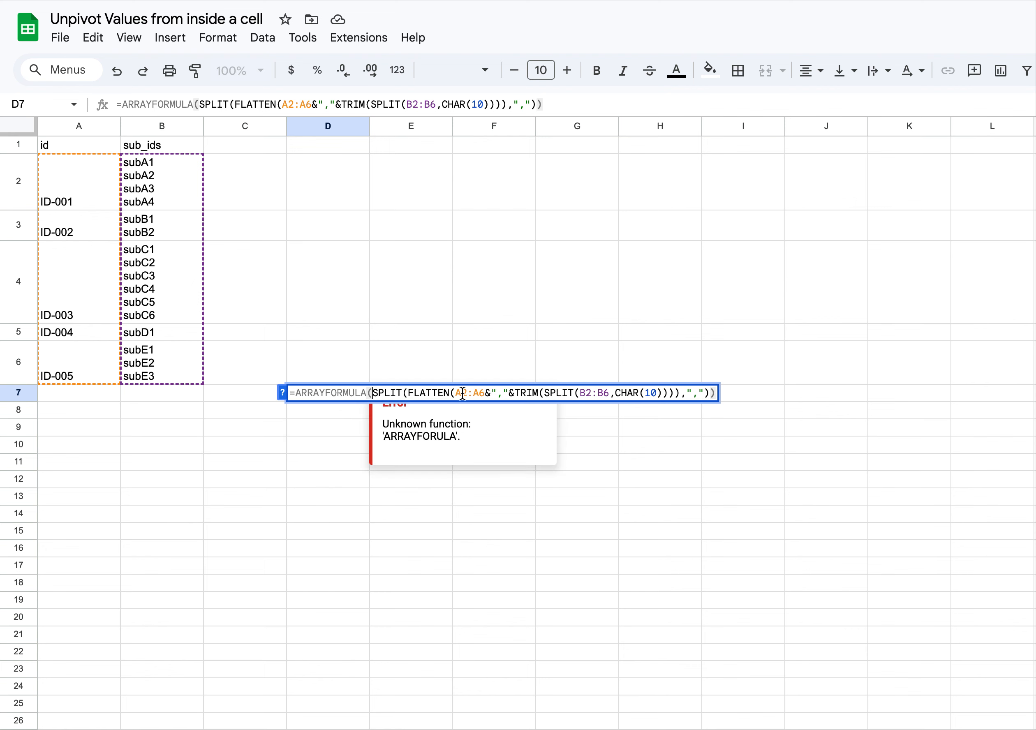
left_click(710, 393)
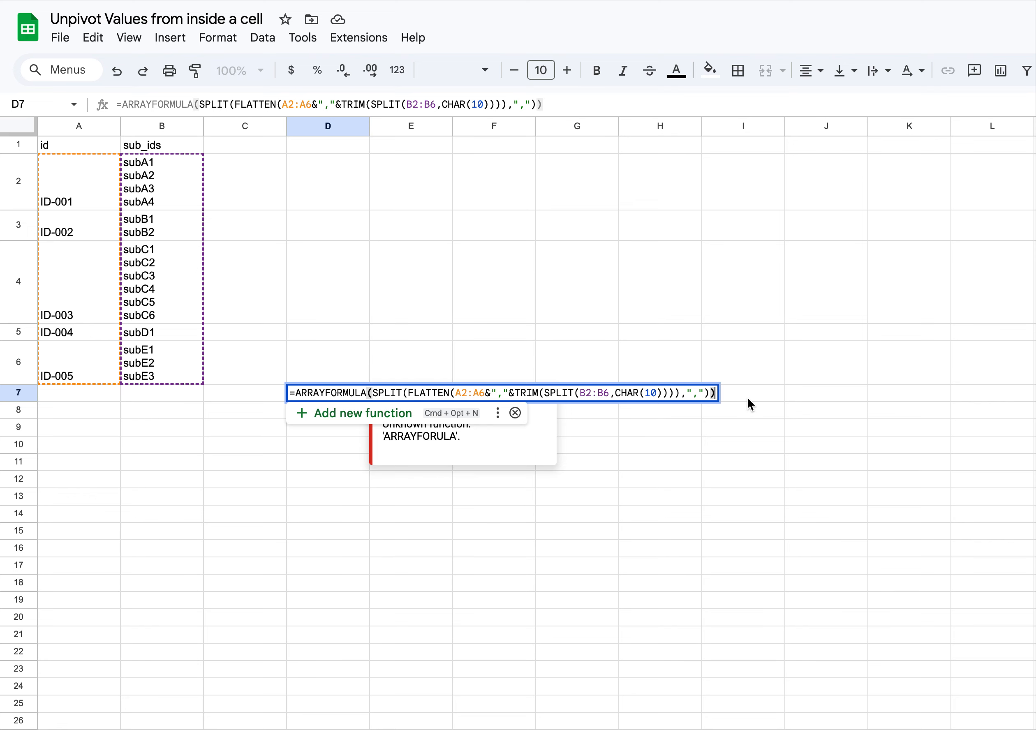
key("Return")
Label the unpivoted output columns with the headers id in D6 and sub_ids in E6.
scroll(463, 416, "down", 10)
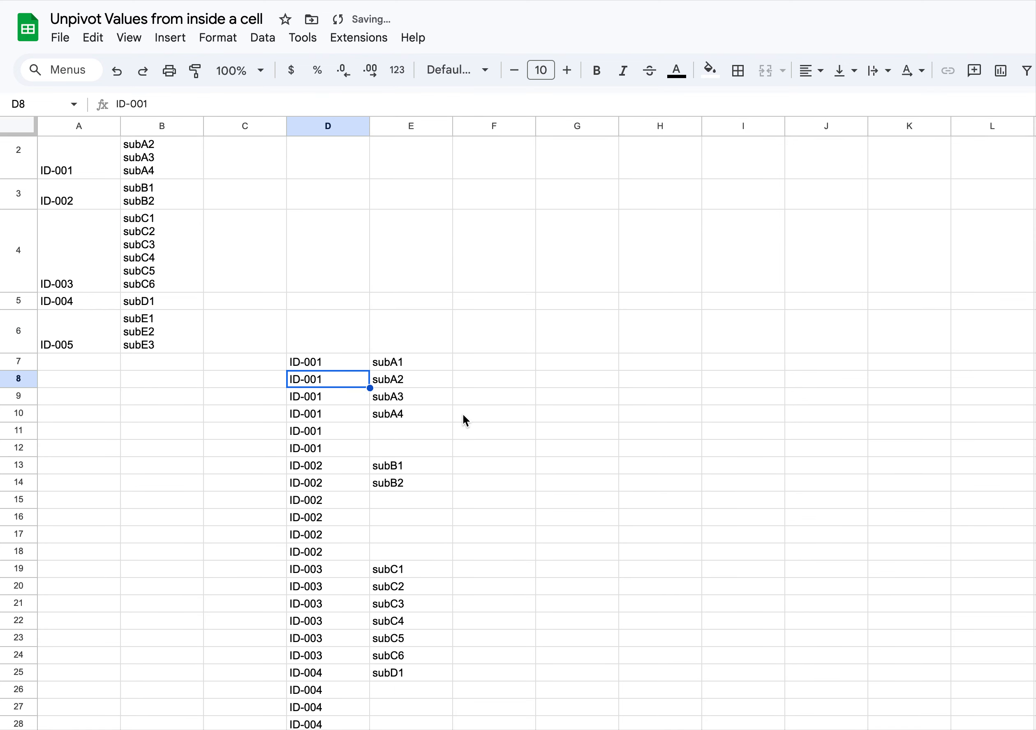
scroll(463, 415, "up", 3)
scroll(463, 416, "up", 2)
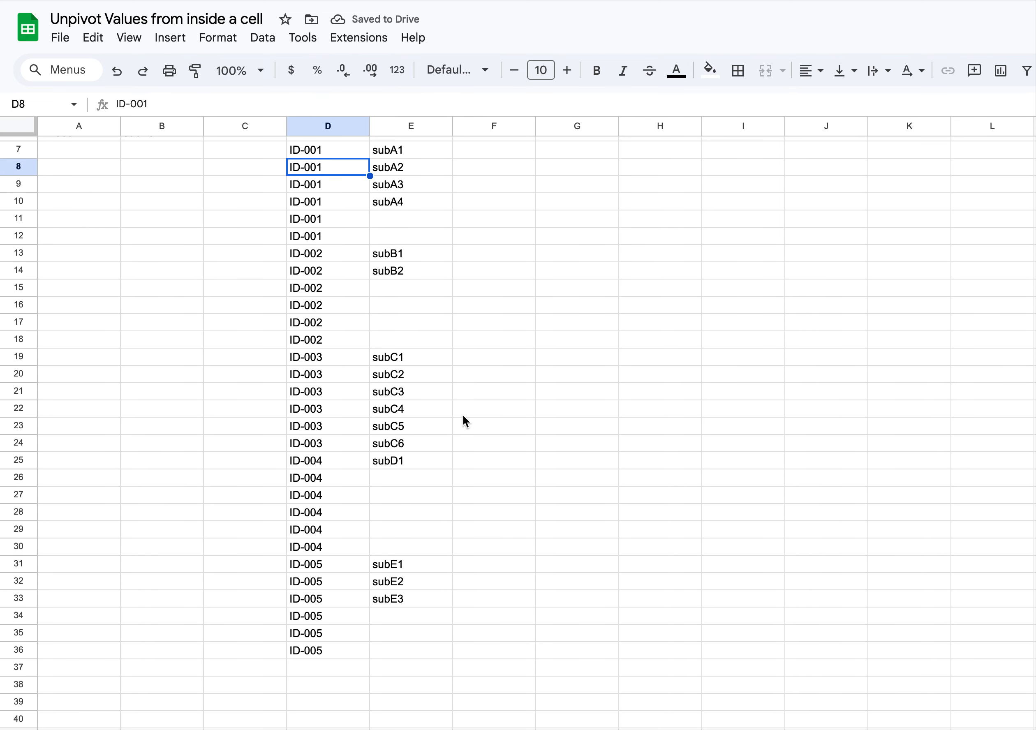
scroll(463, 415, "up", 3)
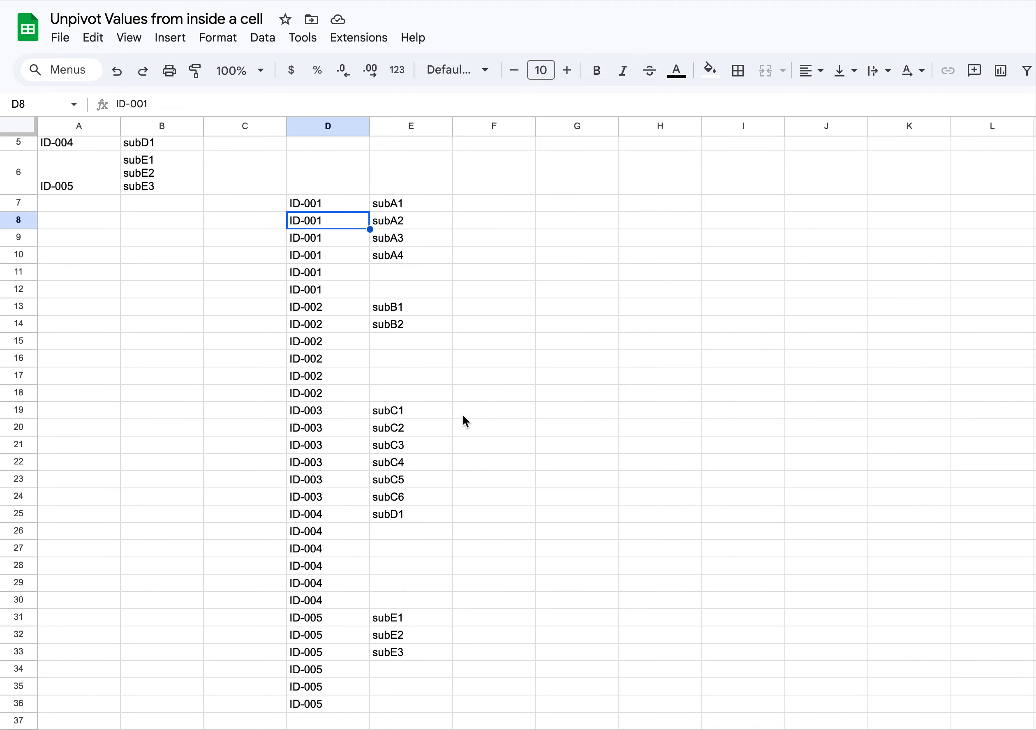
left_click(331, 287)
type("id")
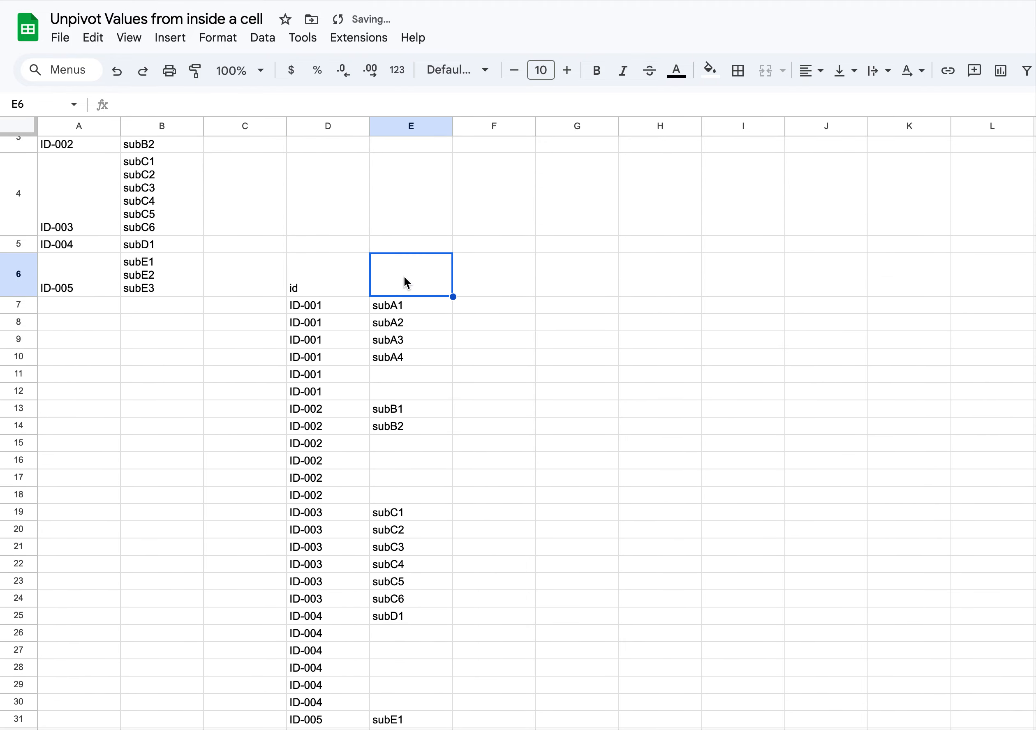
type("sub")
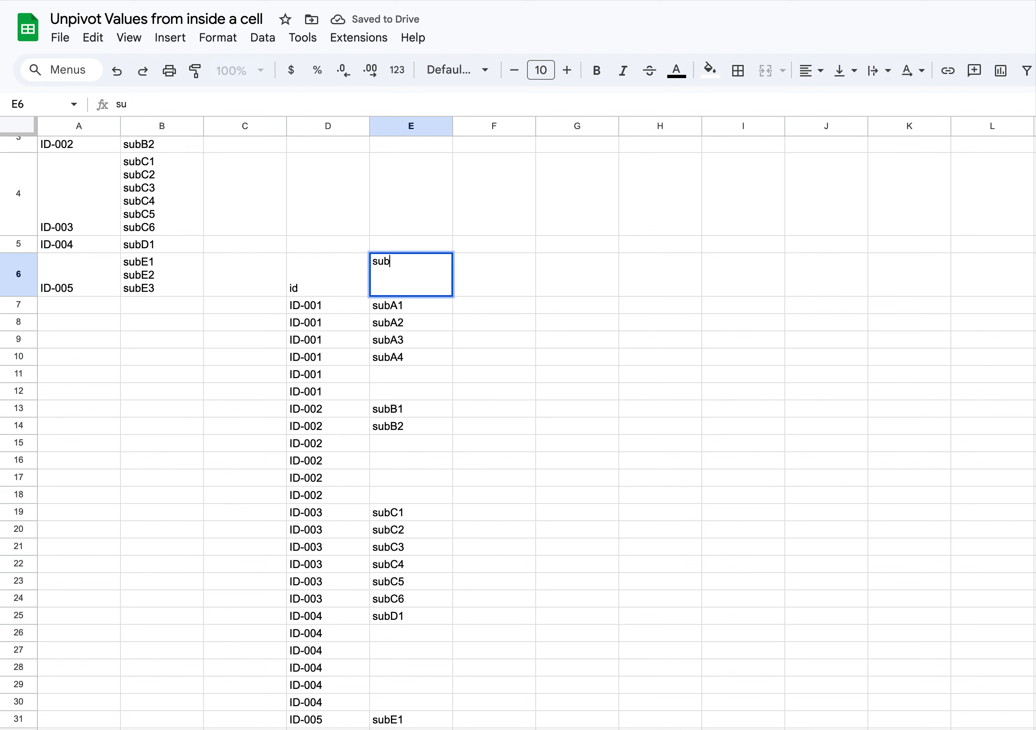
type("_ids")
key("Return")
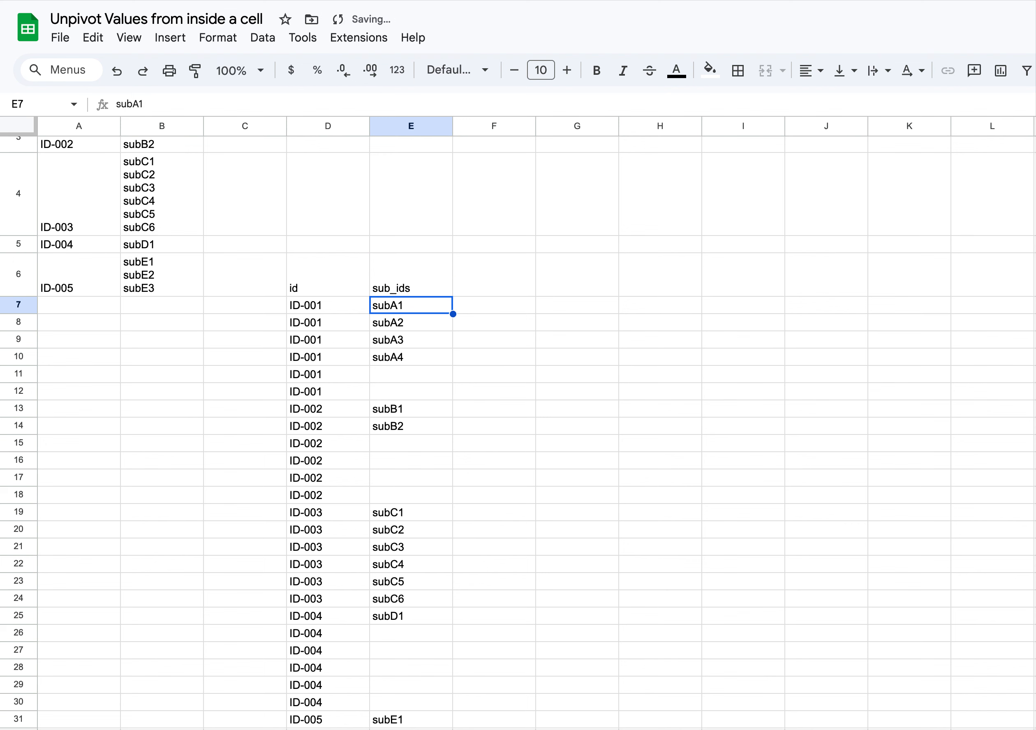
Select the unpivoted output range D7:E36 and examine it for ids without a sub-id.
scroll(349, 303, "up", 1)
scroll(347, 305, "down", 2)
scroll(347, 305, "down", 1)
left_click_drag(329, 228, 424, 726)
scroll(436, 599, "down", 1)
scroll(439, 604, "down", 1)
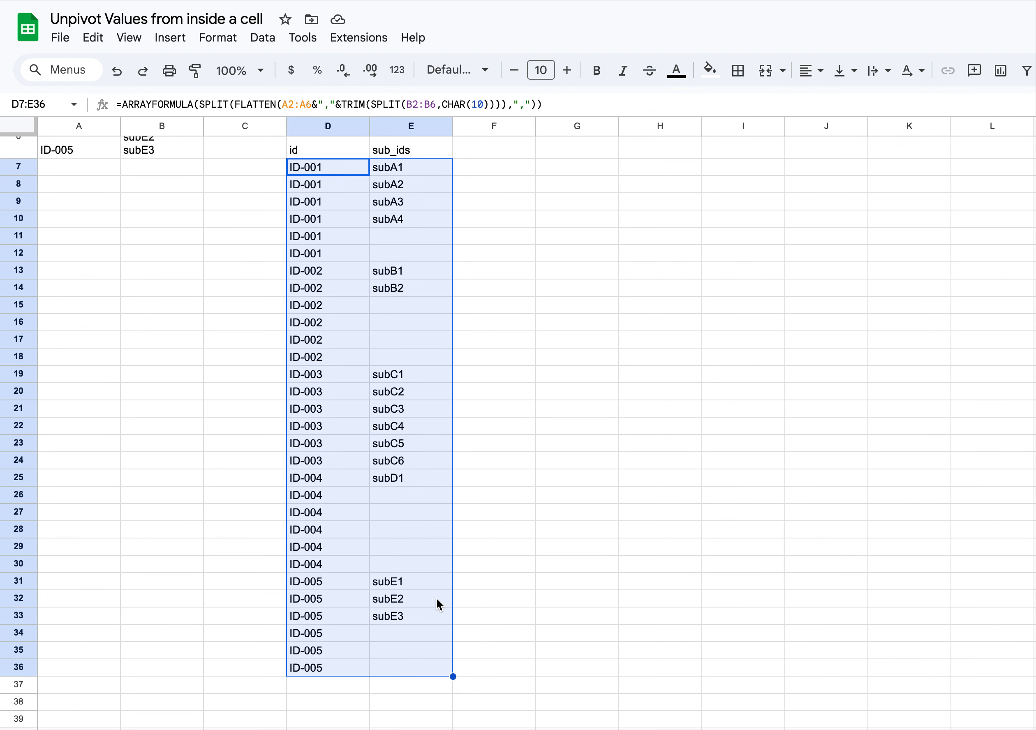
scroll(445, 567, "up", 7)
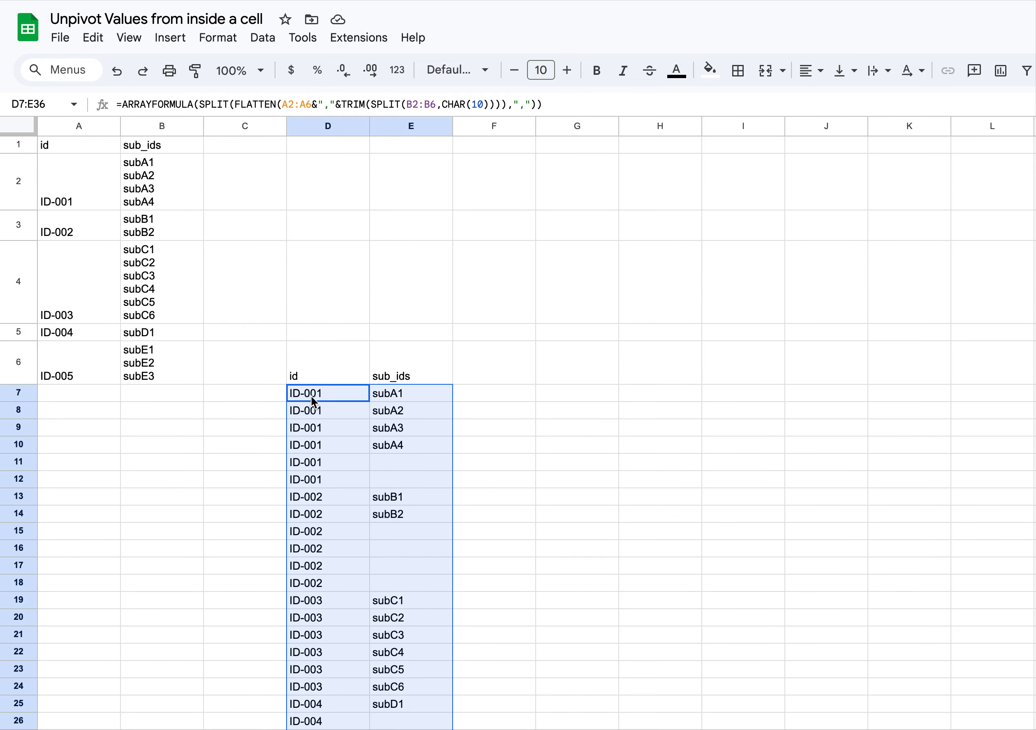
Open the D7 formula for editing and insert QUERY( in front of ARRAYFORMULA.
double_click(323, 394)
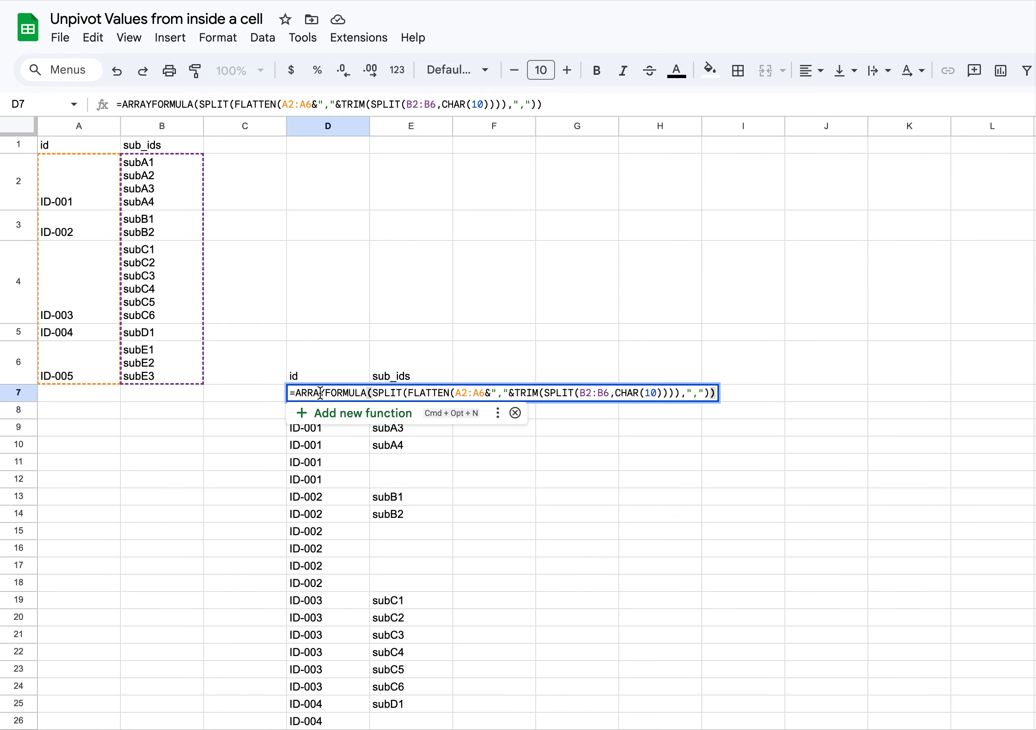
left_click(298, 393)
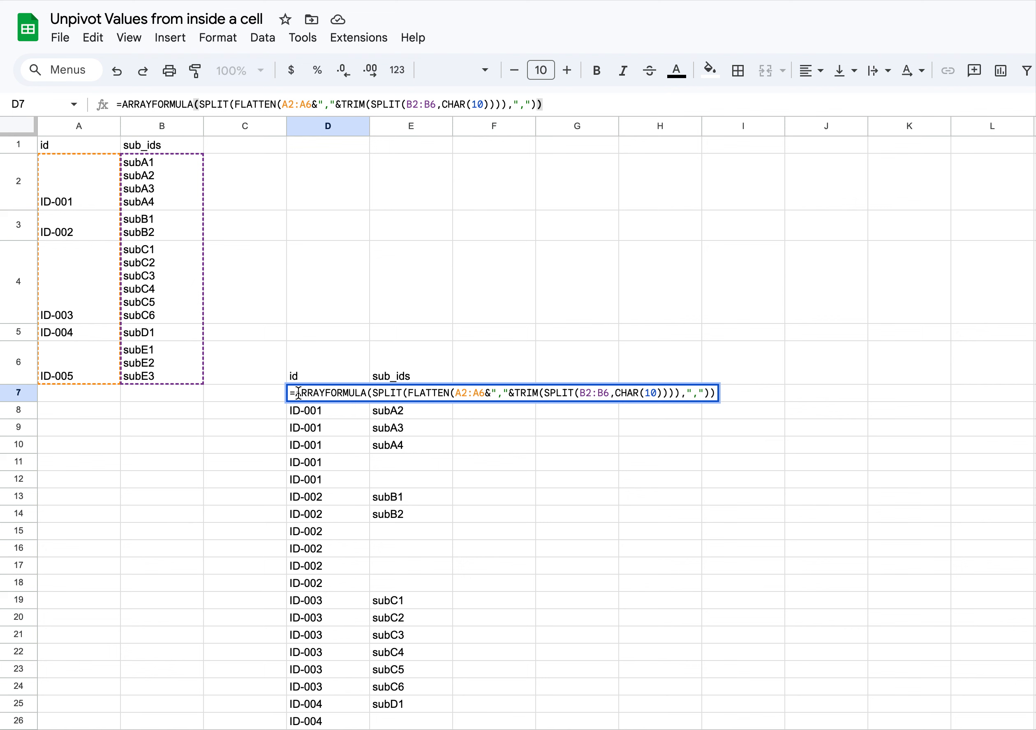
left_click(299, 393)
type("QUERY")
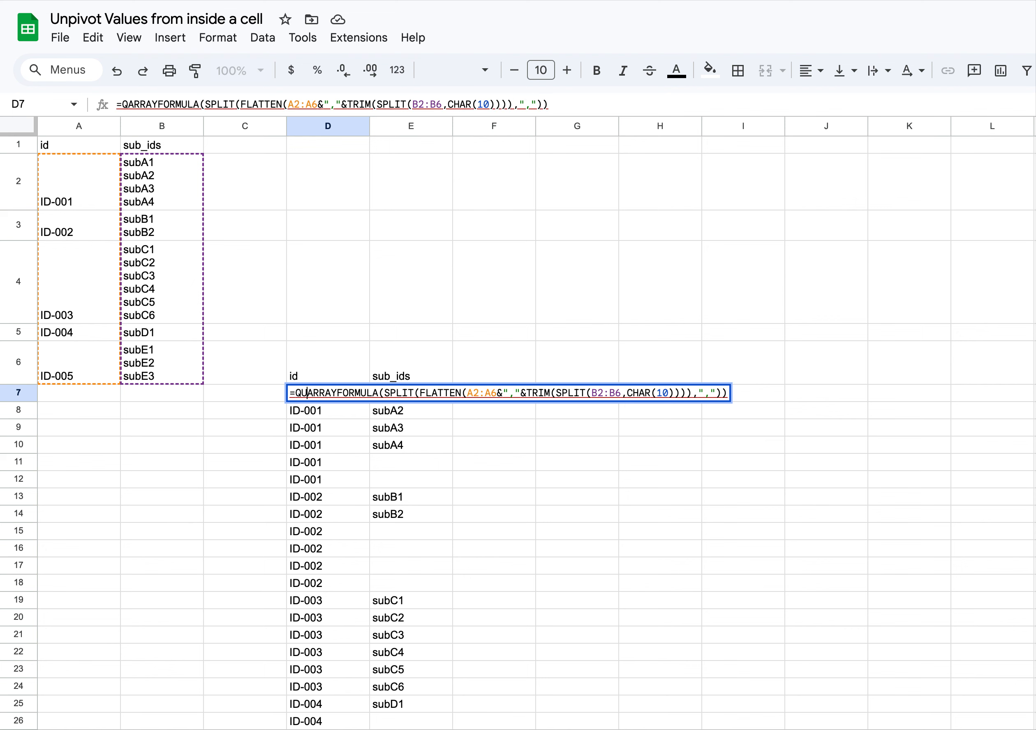
type("(")
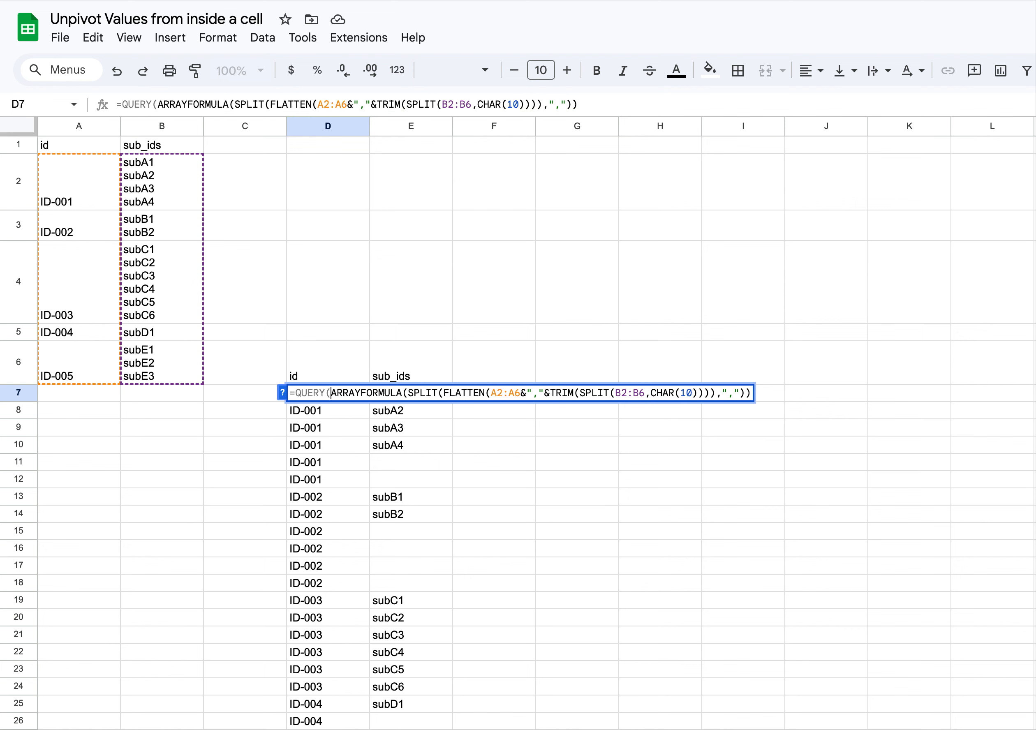
Append the query argument "SELECT * WHERE Col2 IS NOT NULL" after the ARRAYFORMULA expression in the D7 formula.
left_click(752, 393)
type(", ")
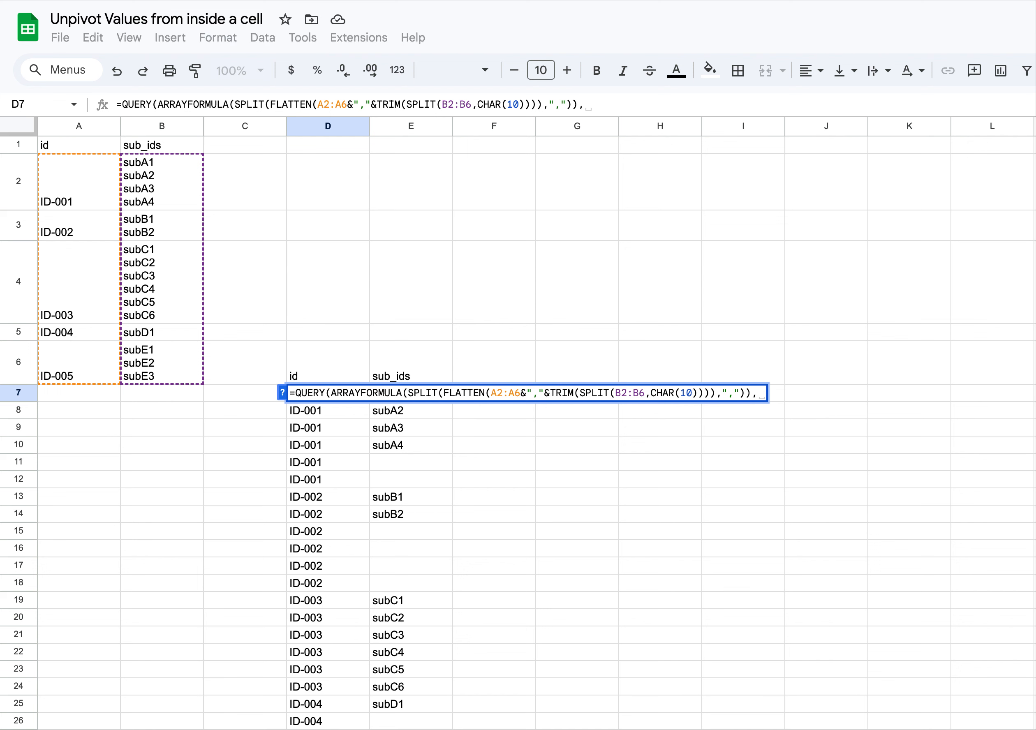
type("\"")
type("SE")
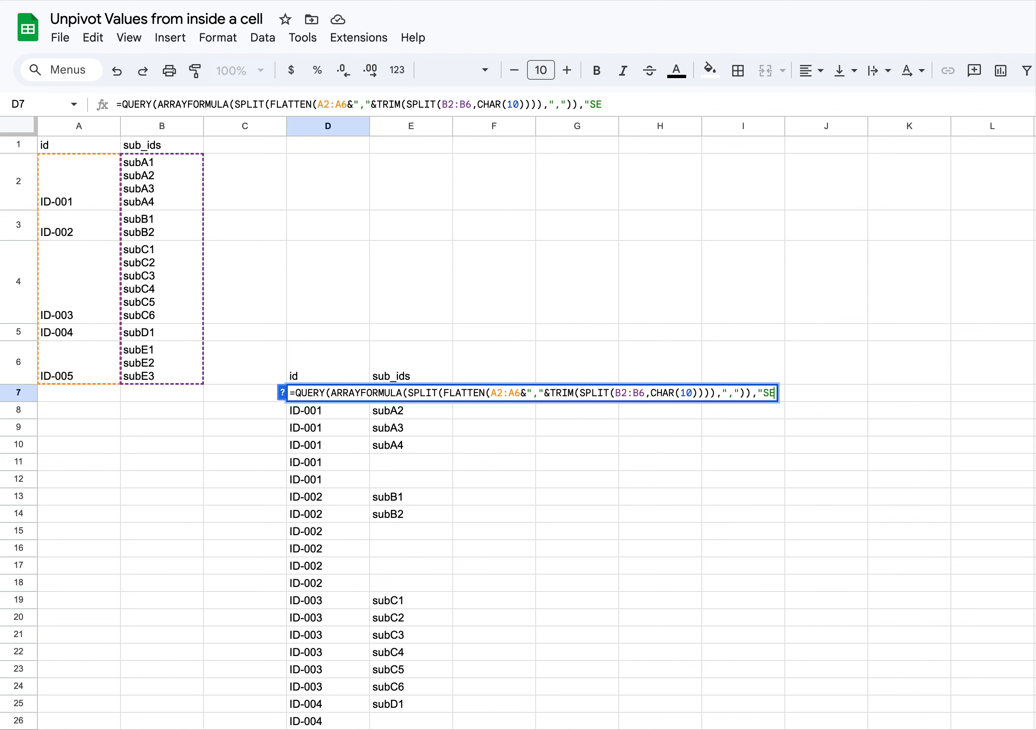
type("LECT * Whe")
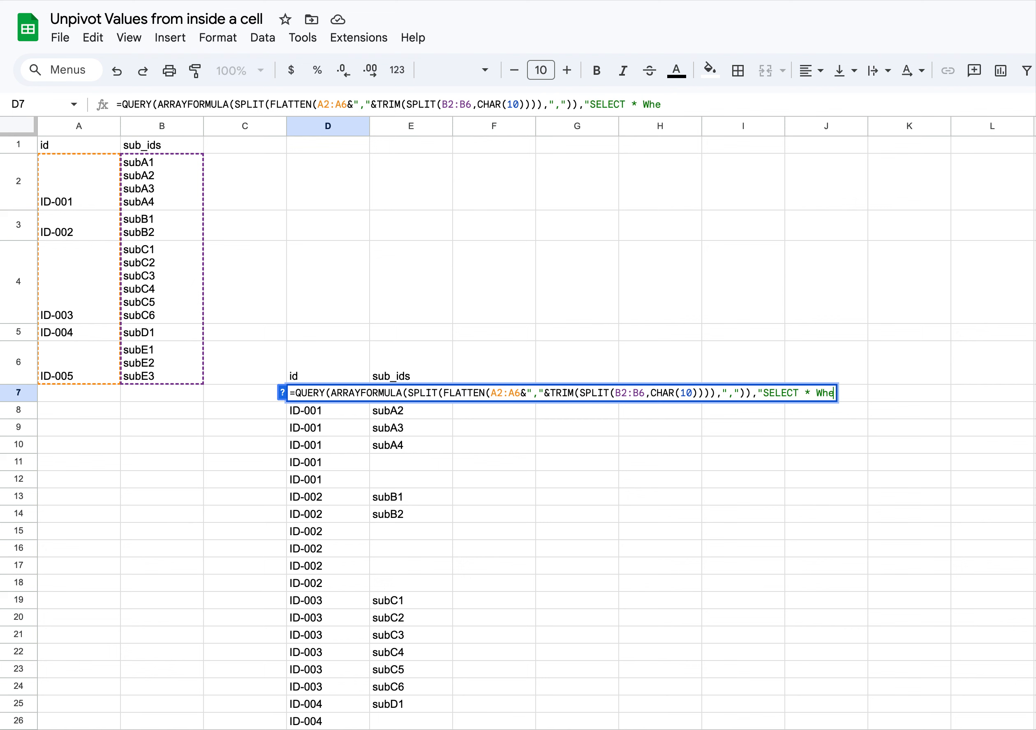
key("BackSpace")
key("BackSpace")
type("HERE Col")
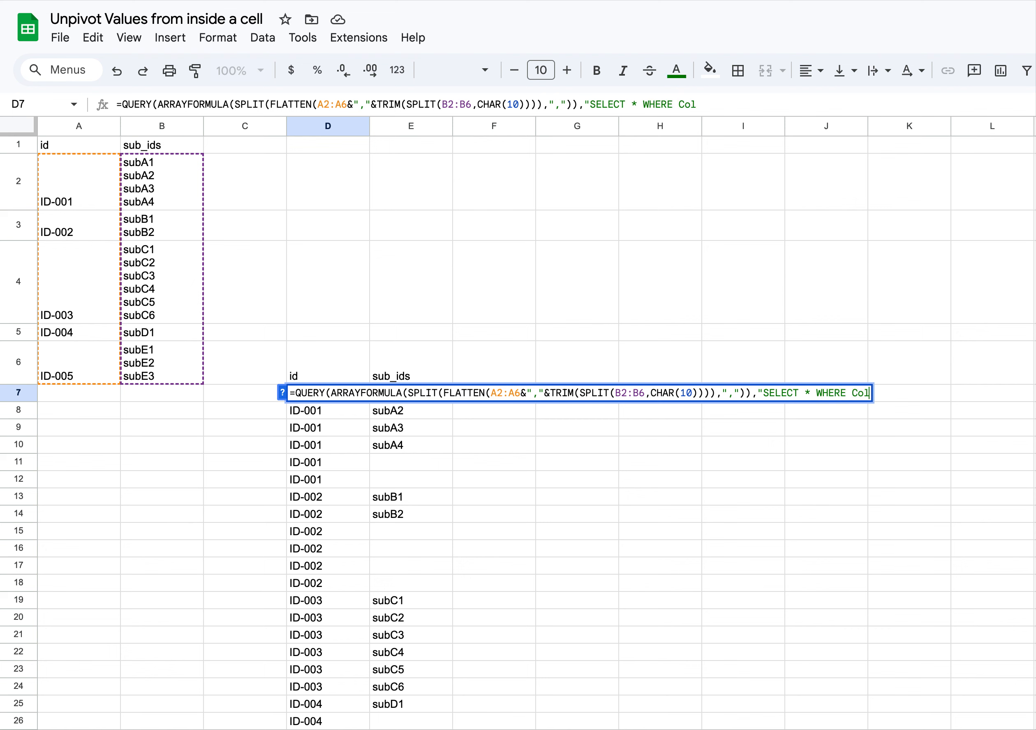
type("2 IS N")
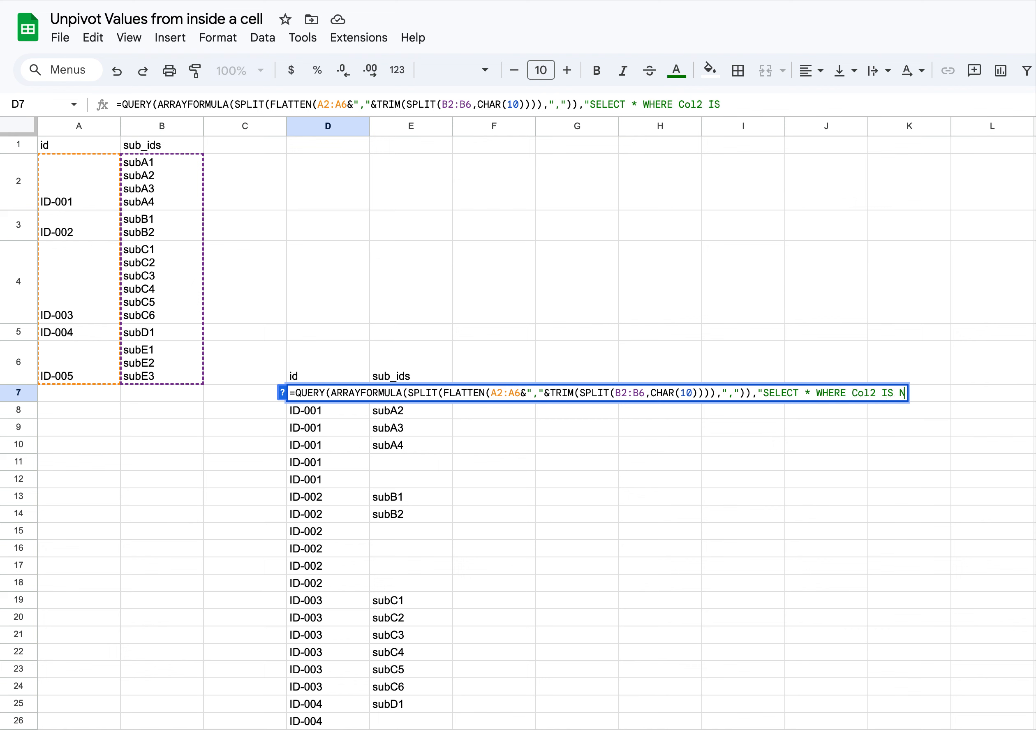
type("OT NULL")
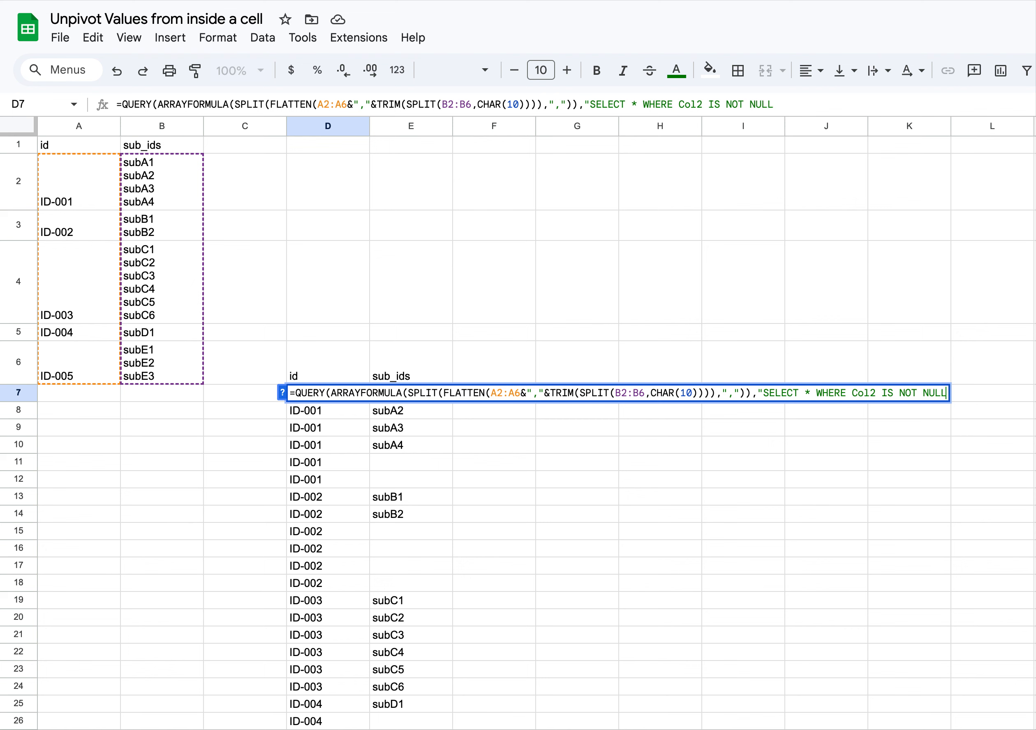
type("\"")
Check the QUERY formula's ARRAYFORMULA data argument and its Col2 reference in D7, and enter the formula.
left_click_drag(332, 391, 750, 393)
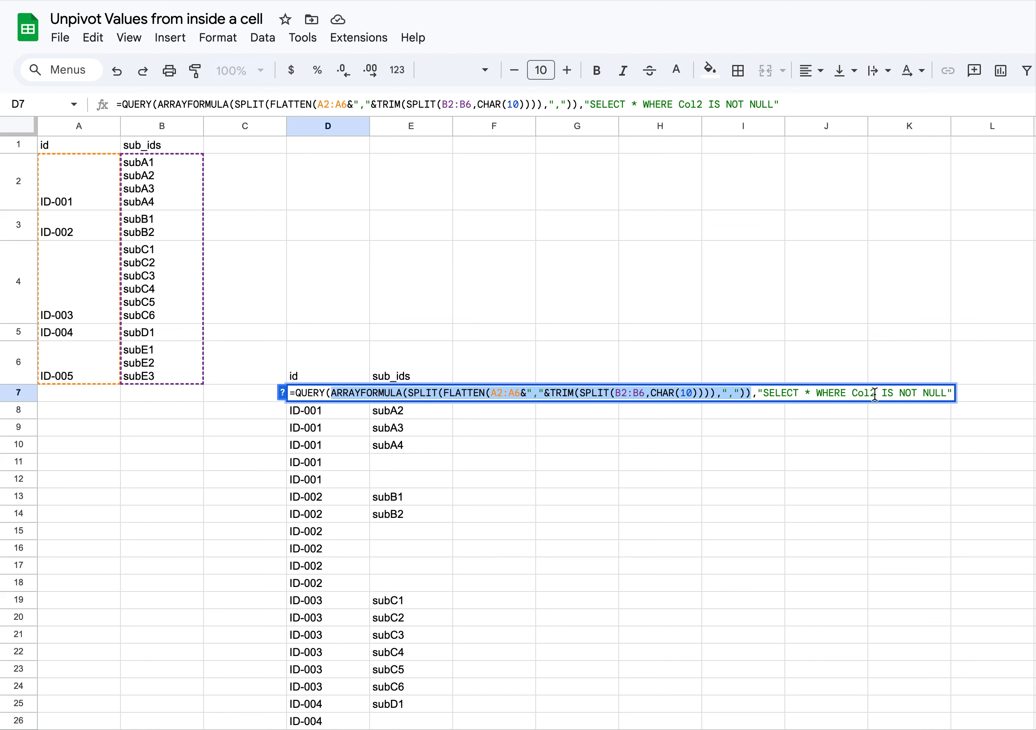
double_click(854, 394)
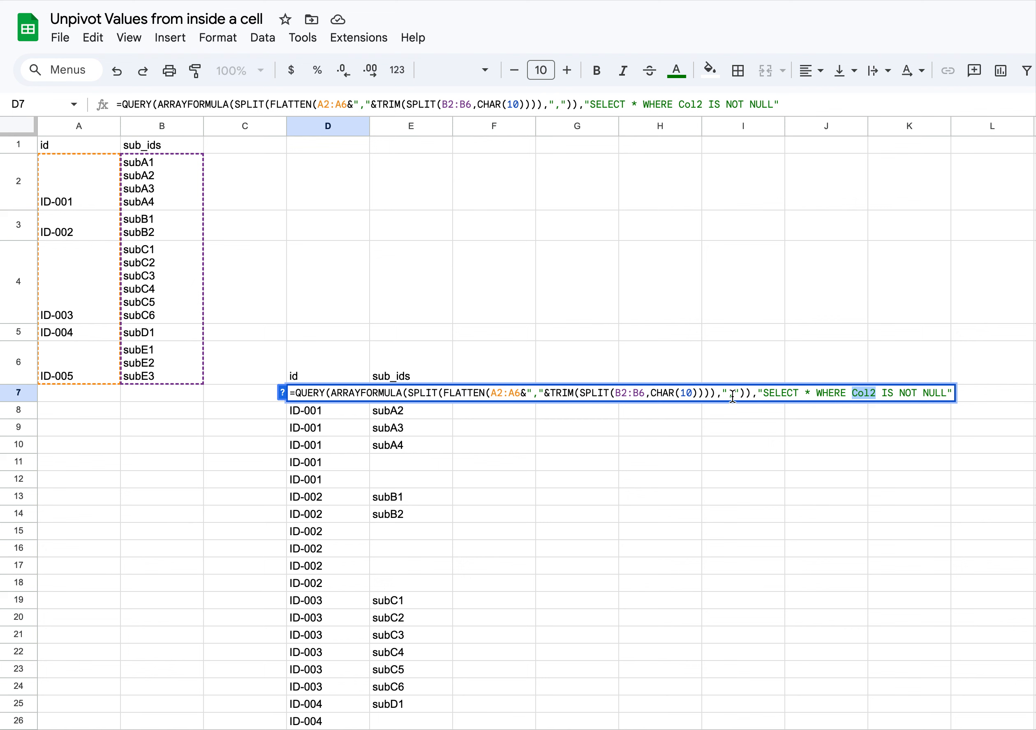
left_click(951, 396)
key("Return")
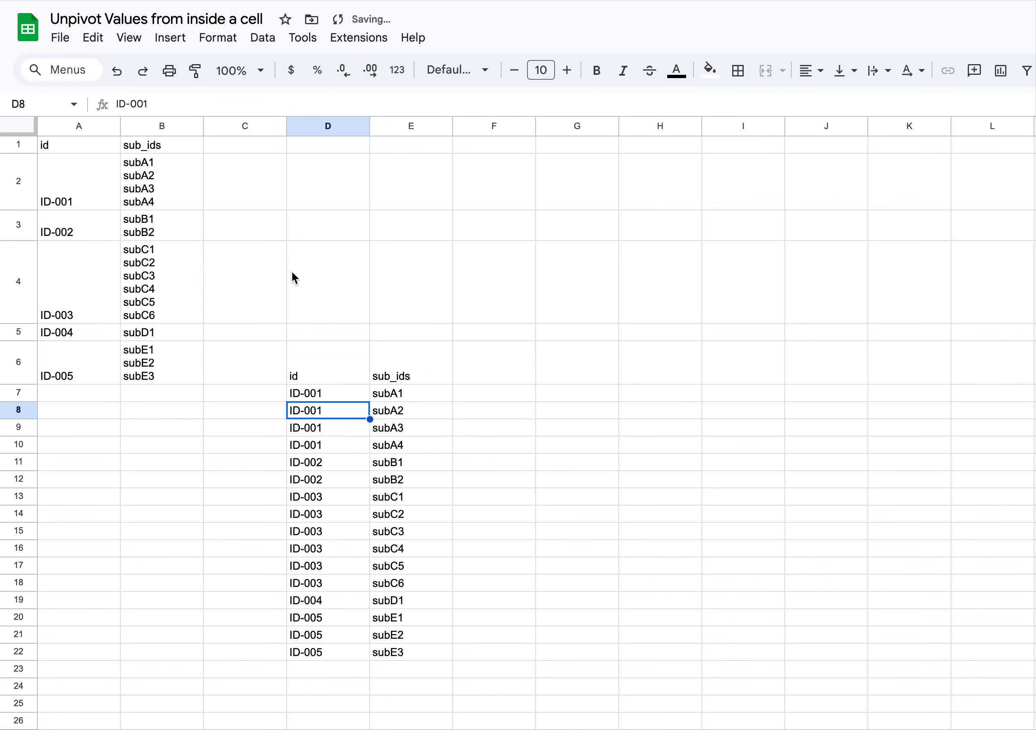
Compare the source id and sub-ids in A2:B2 with the unpivoted groups, and review the whole output table D6:E22.
left_click(78, 197)
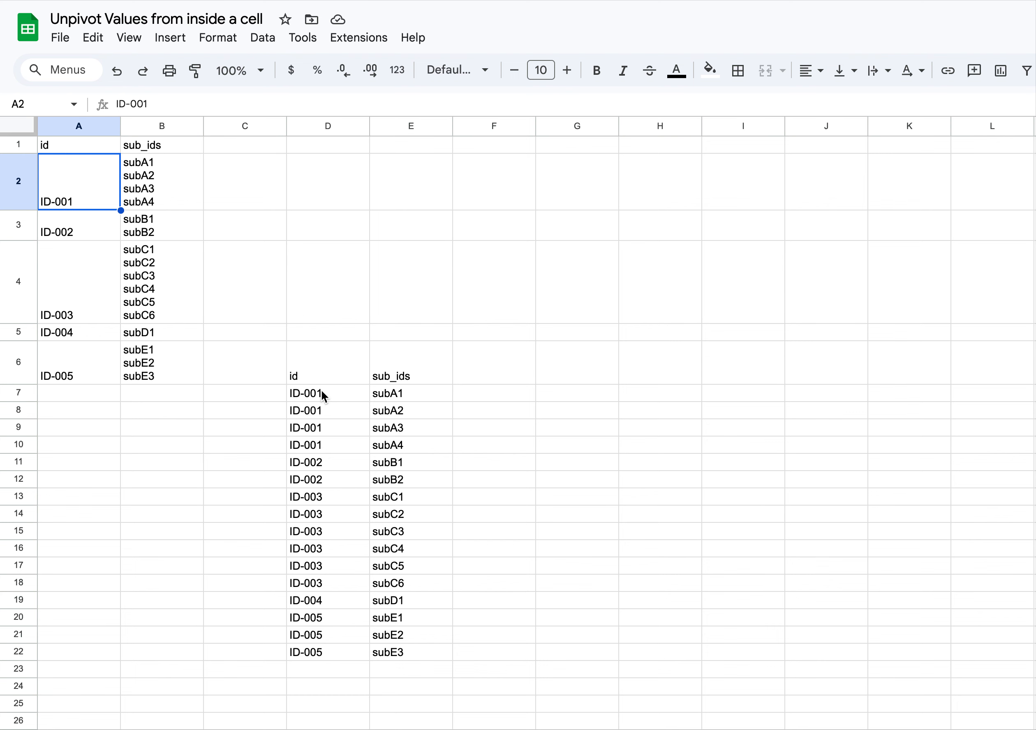
left_click(159, 192)
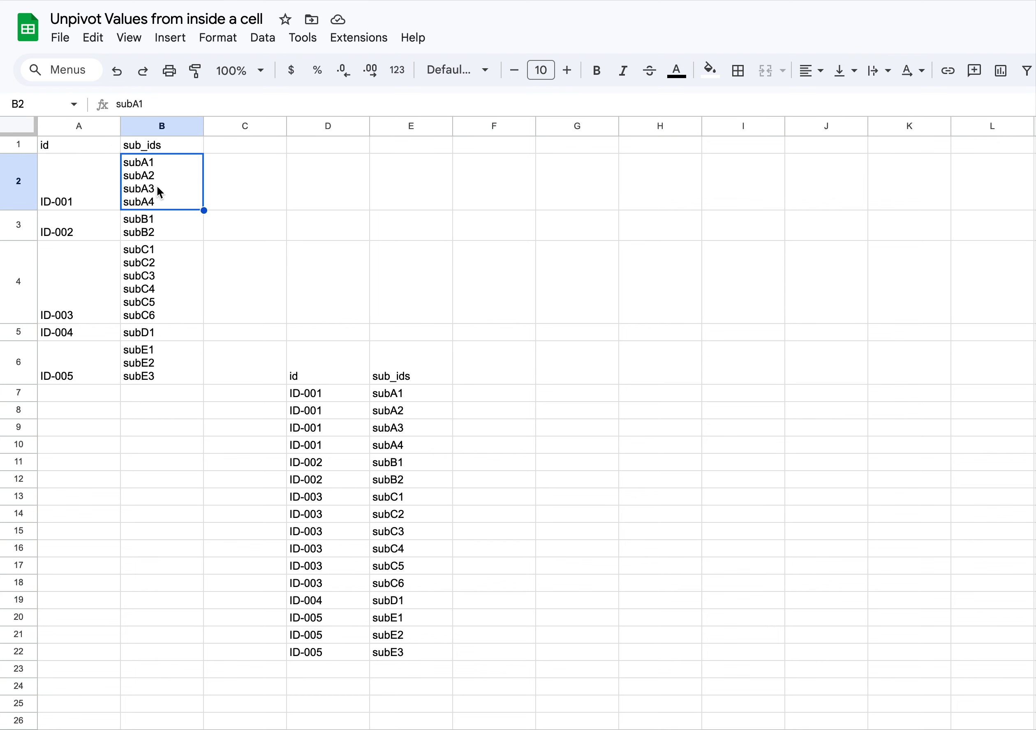
left_click_drag(321, 387, 418, 446)
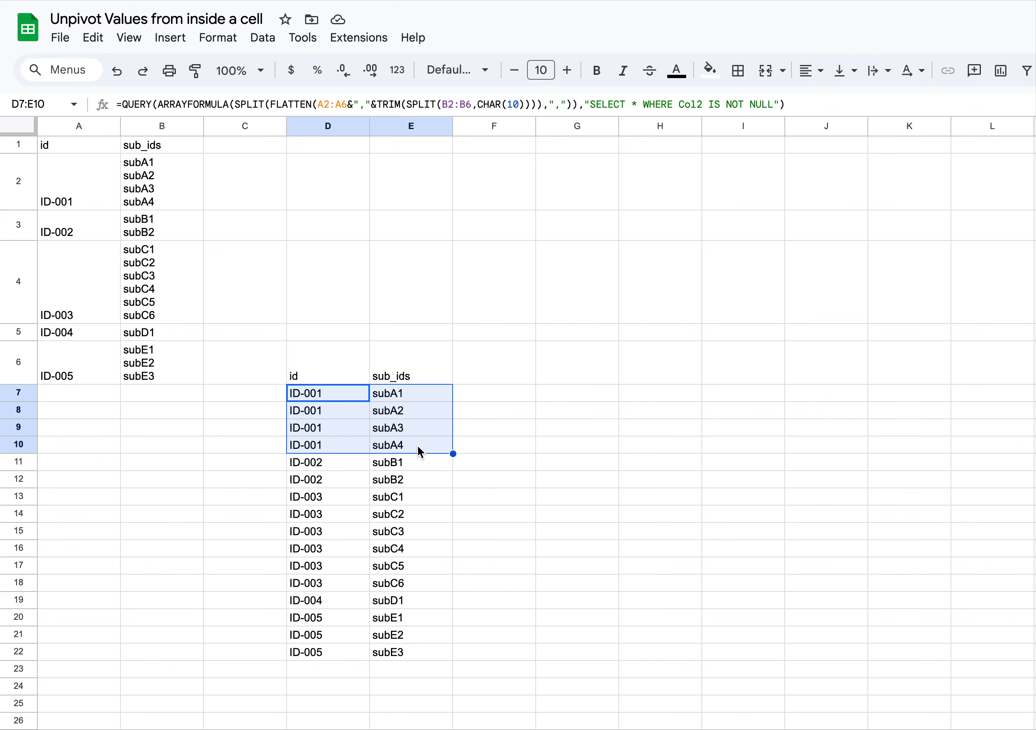
left_click_drag(339, 461, 450, 481)
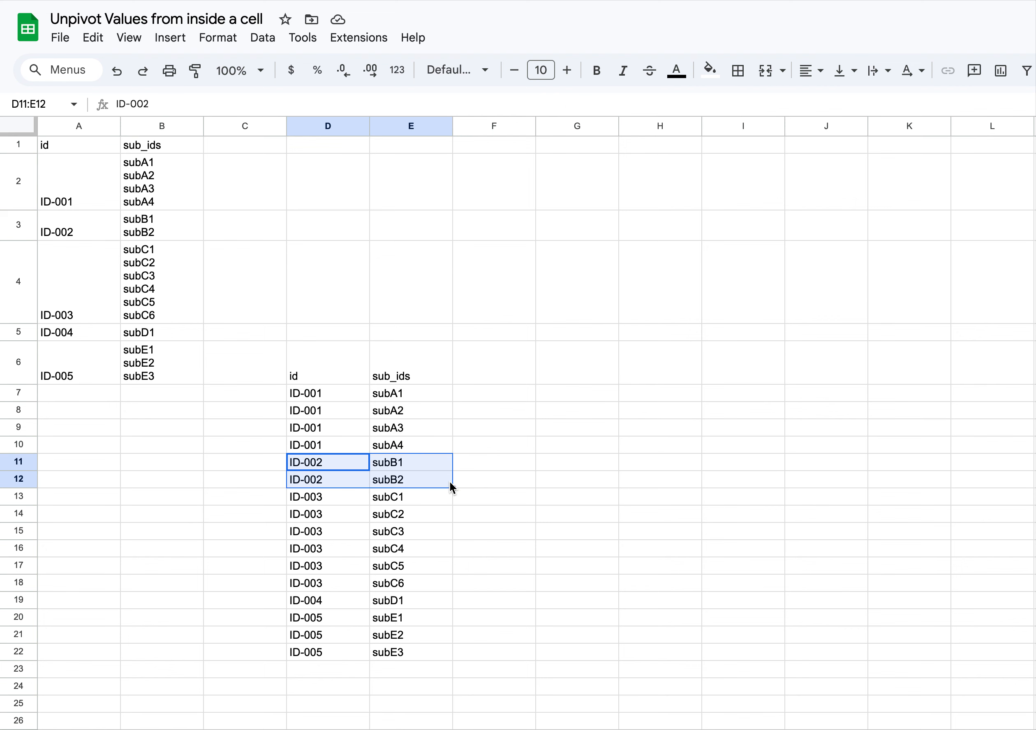
left_click_drag(337, 497, 413, 578)
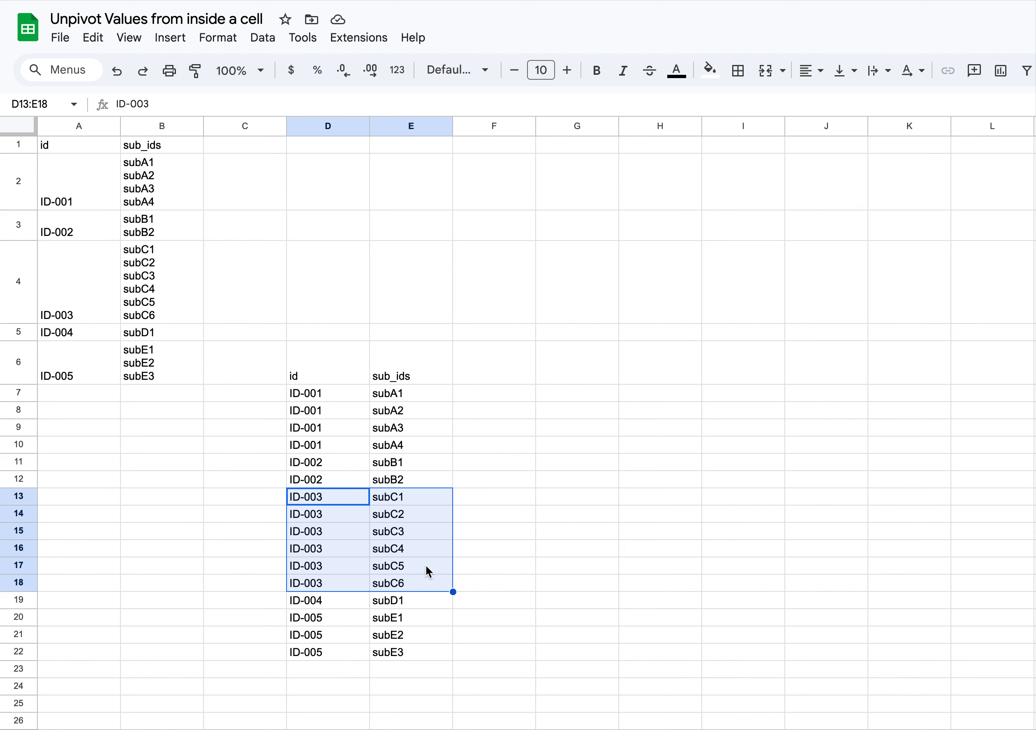
left_click_drag(304, 358, 412, 652)
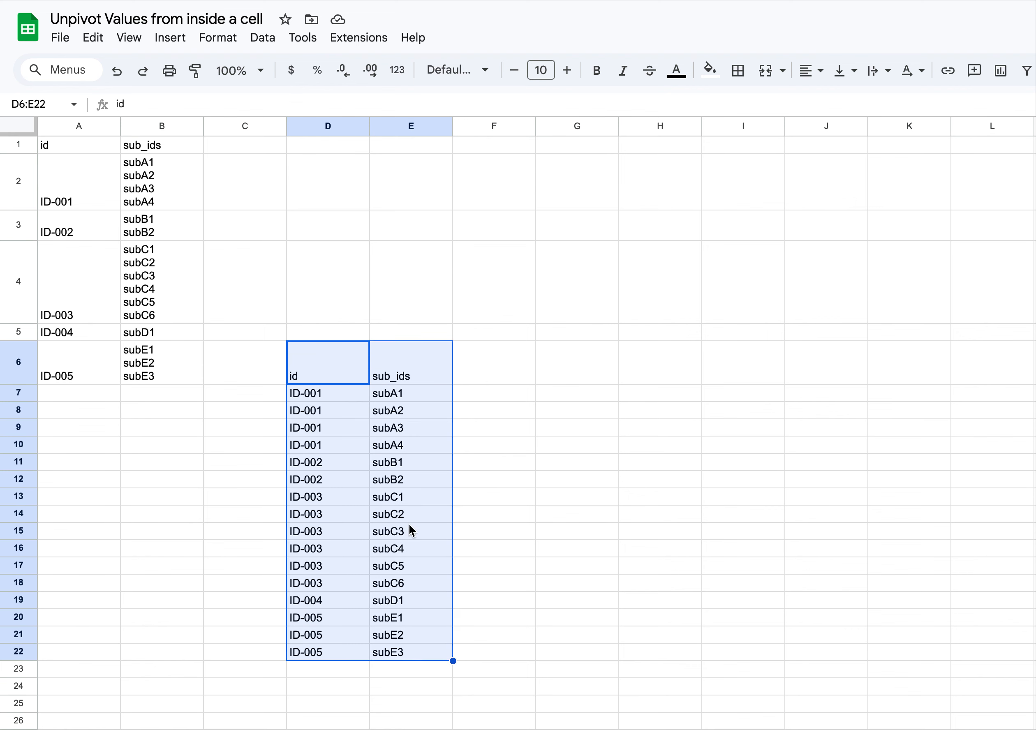
left_click(328, 368)
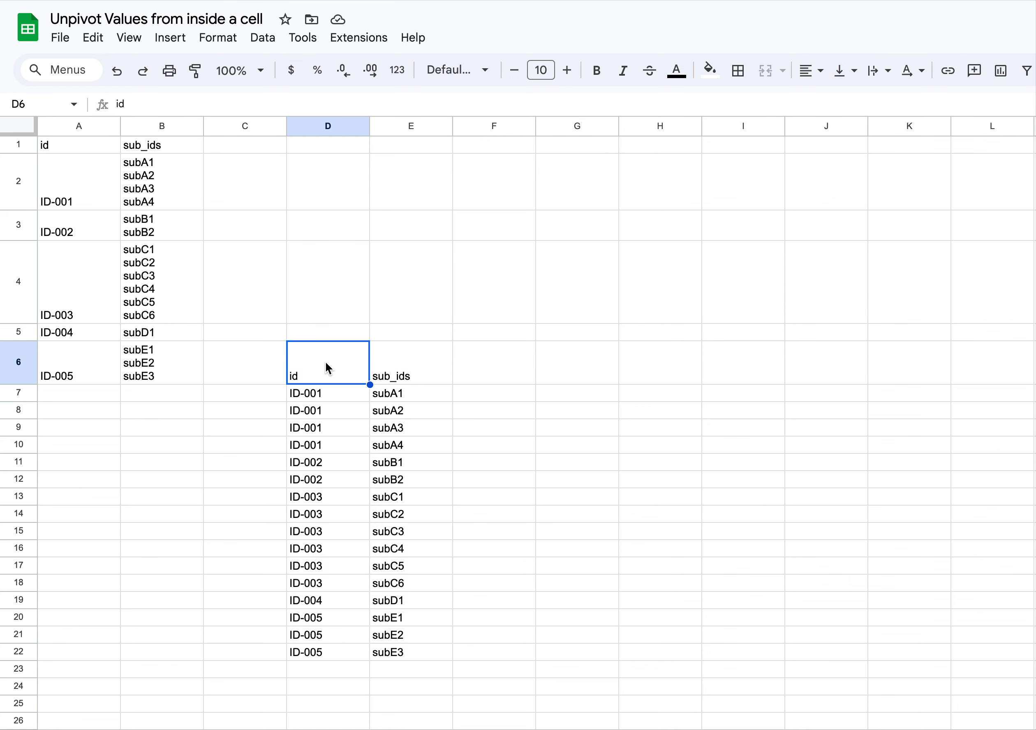